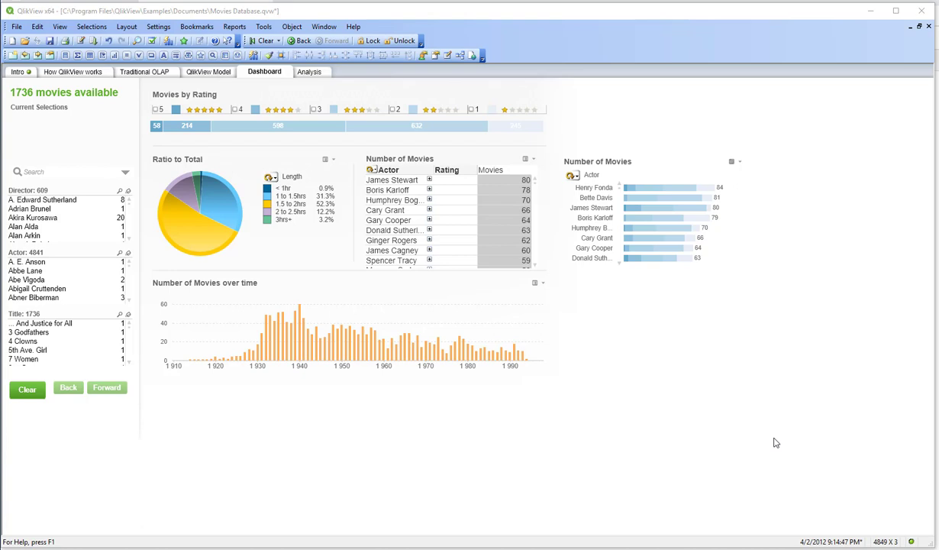
Step: Inspect the Number of Movies table's dimension settings and its list of defined field groups
right_click(391, 168)
left_click(437, 177)
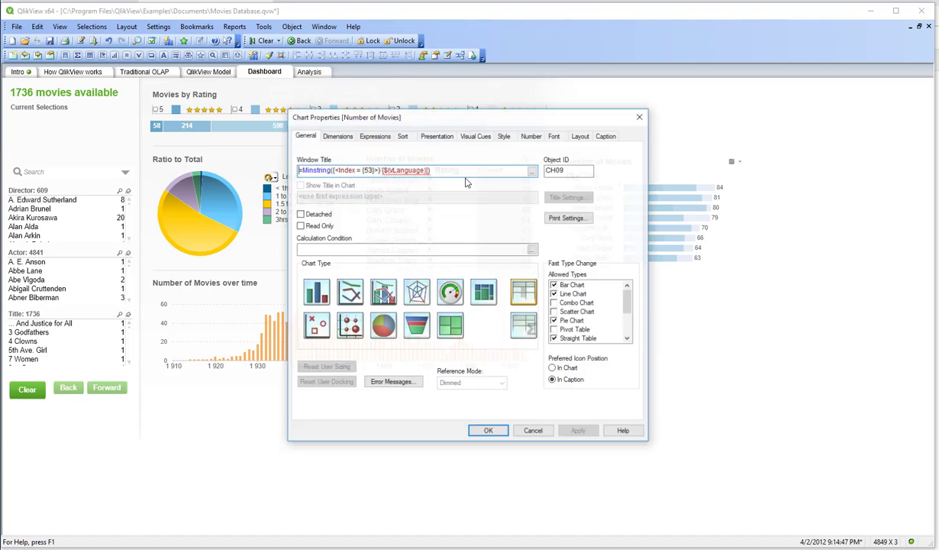
left_click(337, 135)
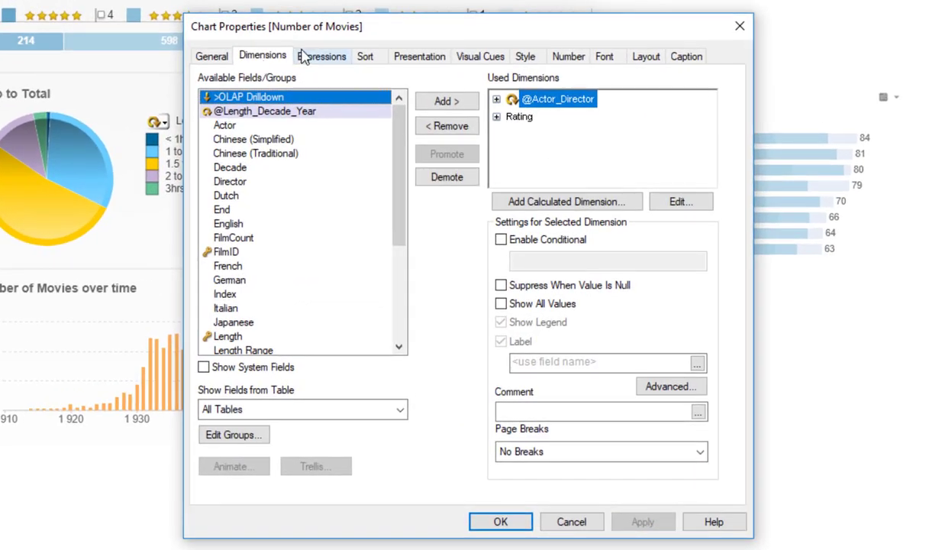
left_click(237, 437)
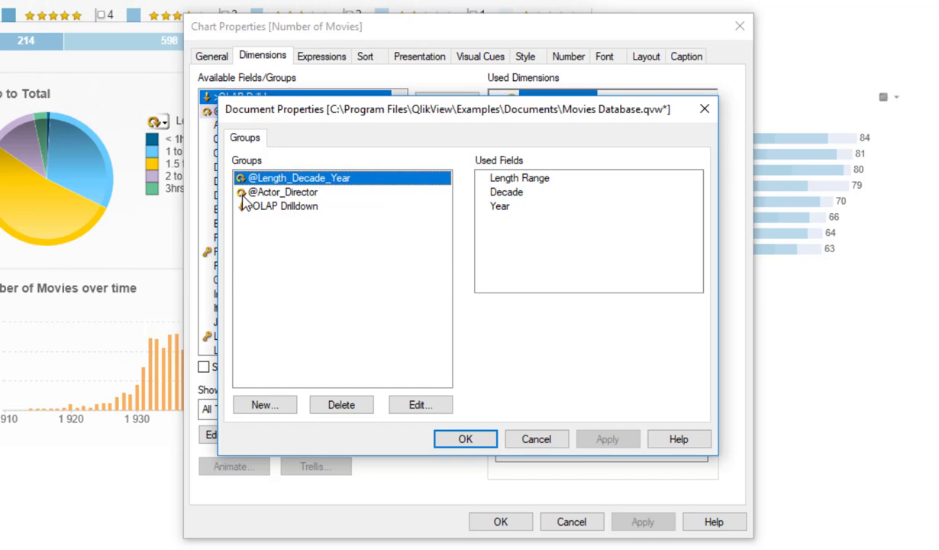
left_click(465, 439)
left_click(499, 522)
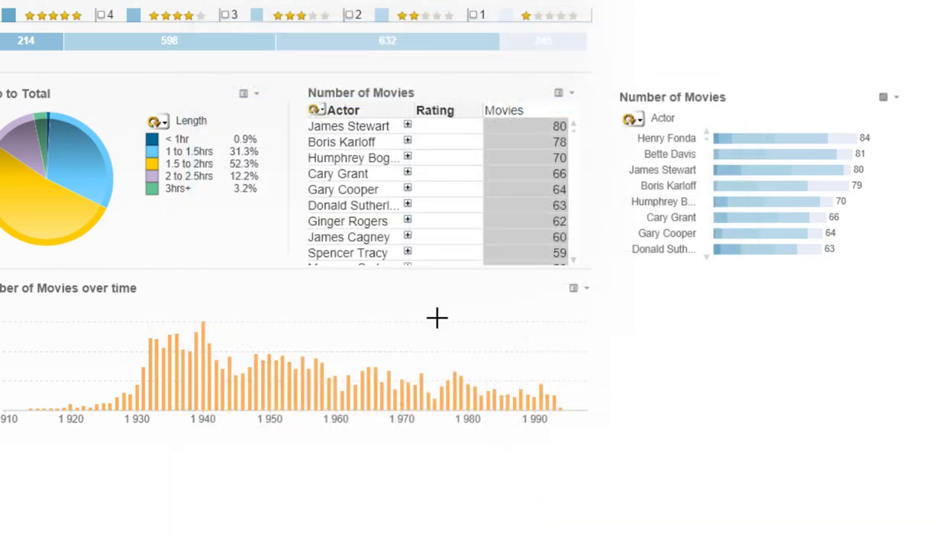
Step: Cycle the Number of Movies table and chart from Actor to Director and back to Actor
left_click(321, 111)
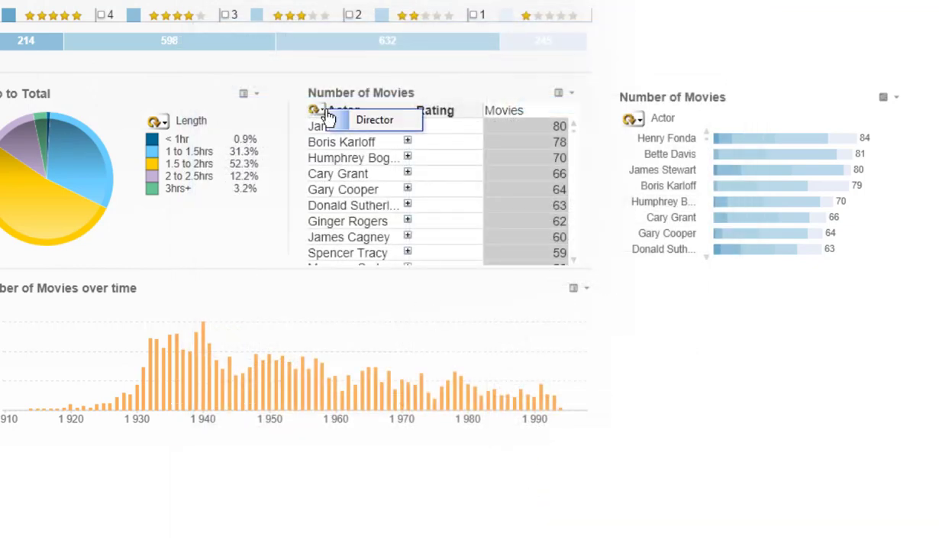
left_click(357, 120)
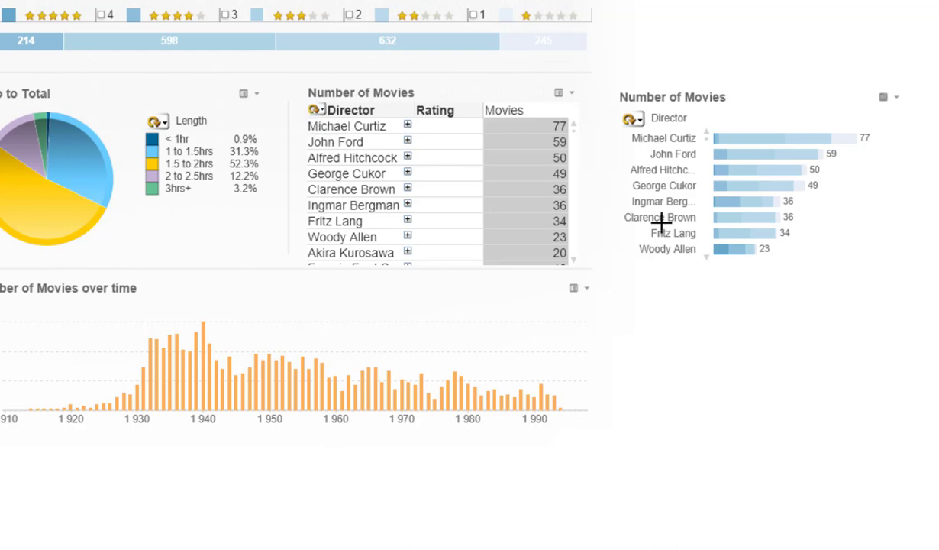
left_click(319, 112)
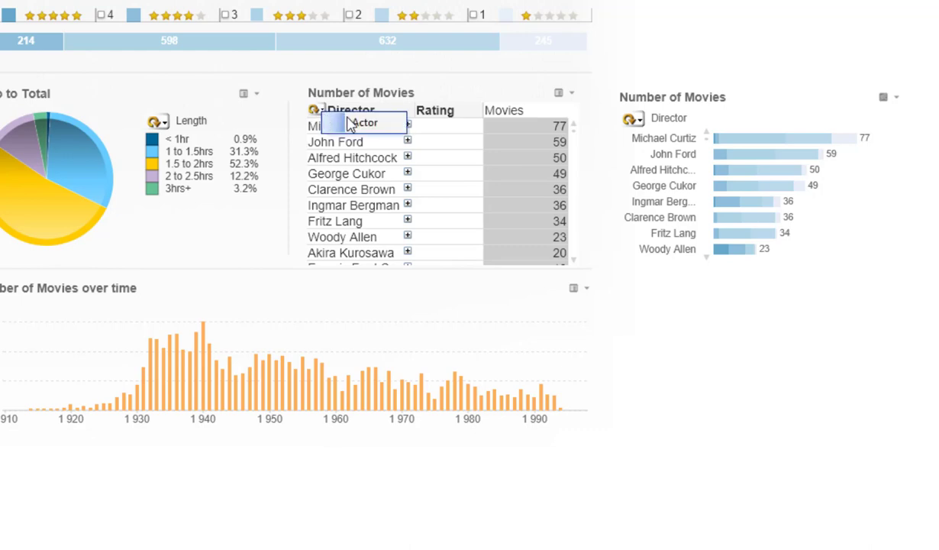
left_click(359, 122)
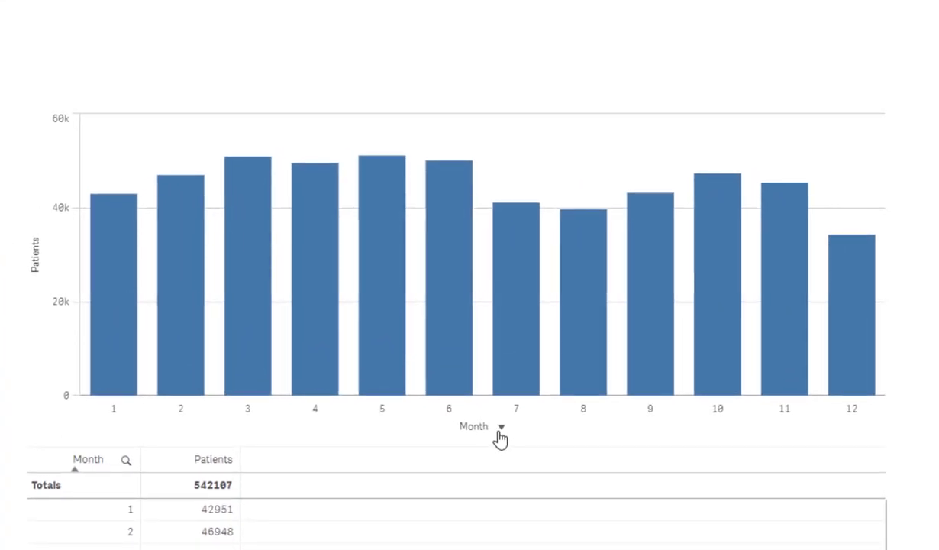
Step: Switch the Patients chart's dimension to Quarter, then back to Month
left_click(501, 428)
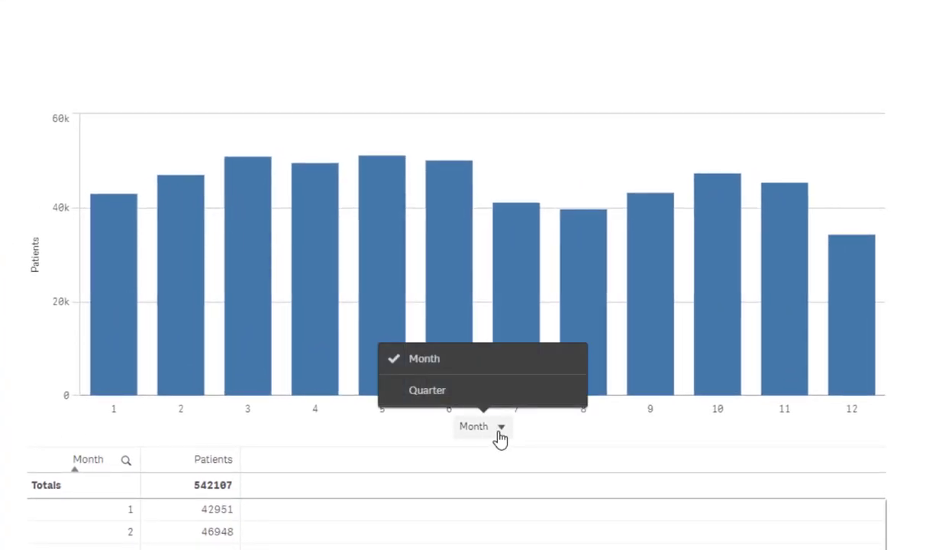
left_click(448, 401)
left_click(505, 429)
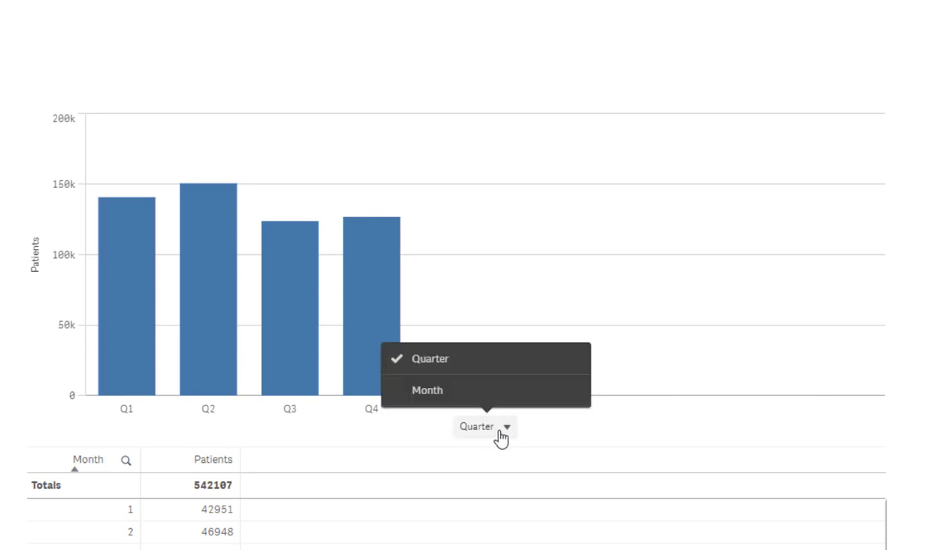
left_click(459, 393)
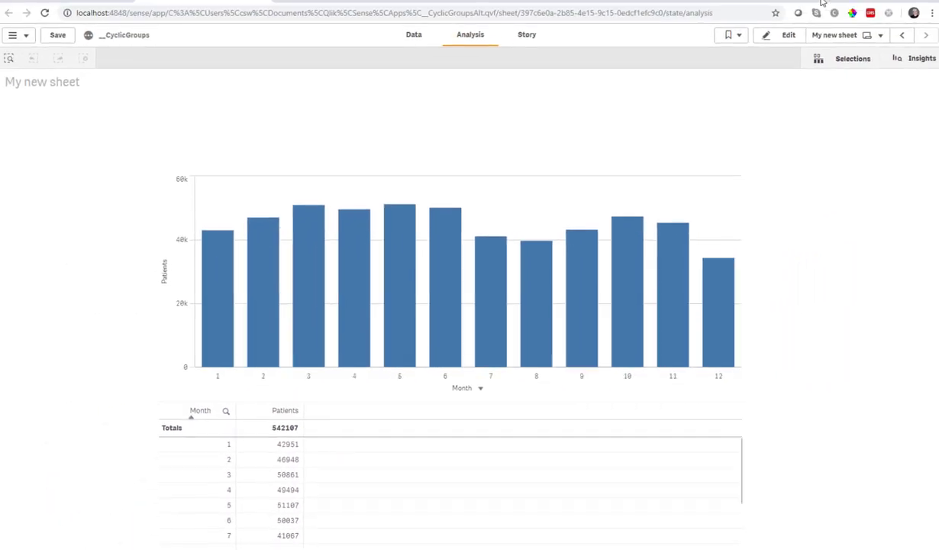
Step: Apply the Month bar chart's pending changes in edit mode, then move to the Cyclic groups sheet
left_click(776, 39)
left_click(618, 326)
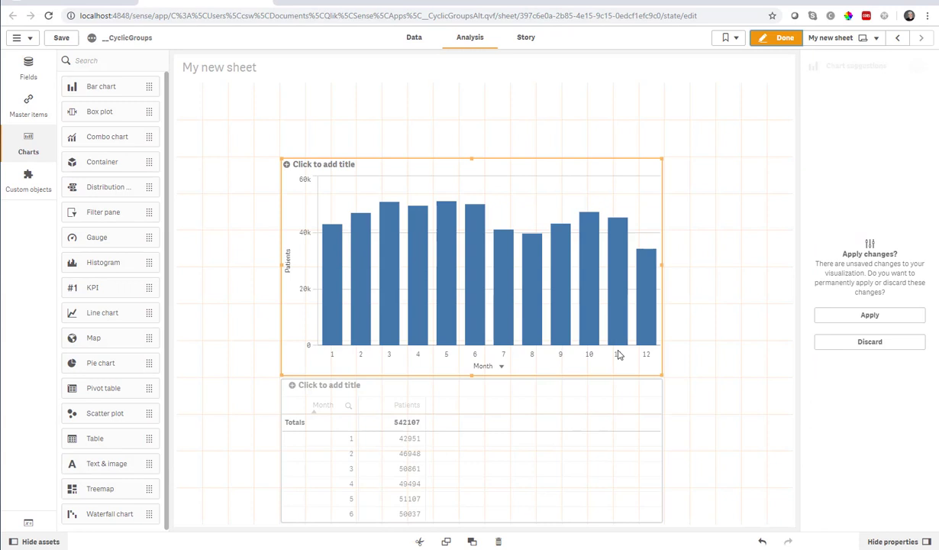
left_click(870, 314)
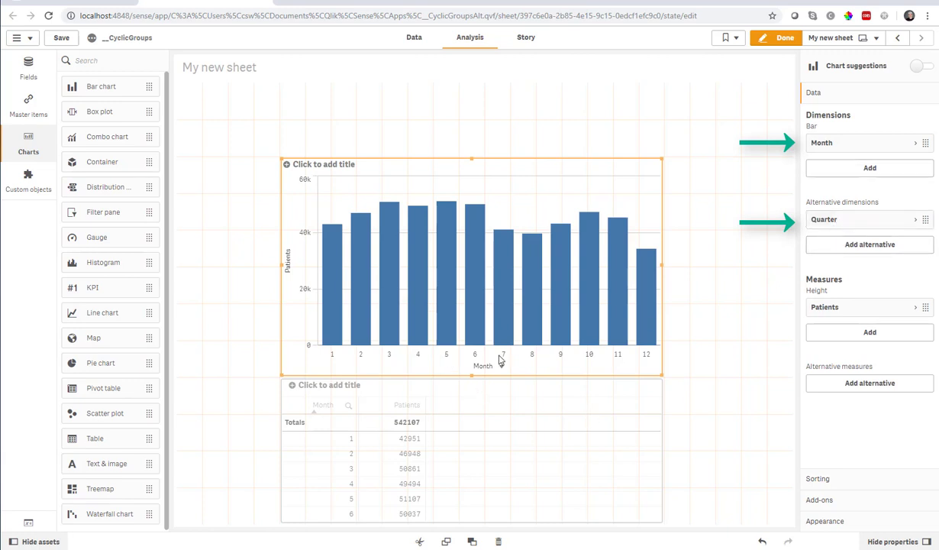
left_click(897, 38)
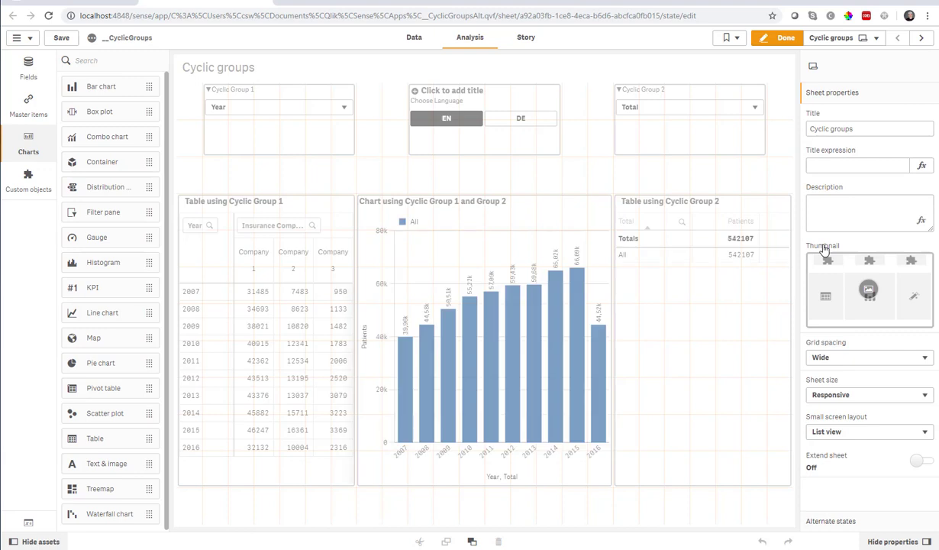
Step: Leave edit mode and set Cyclic Group 1 to Quarter, then Month, then Quarter again
left_click(781, 40)
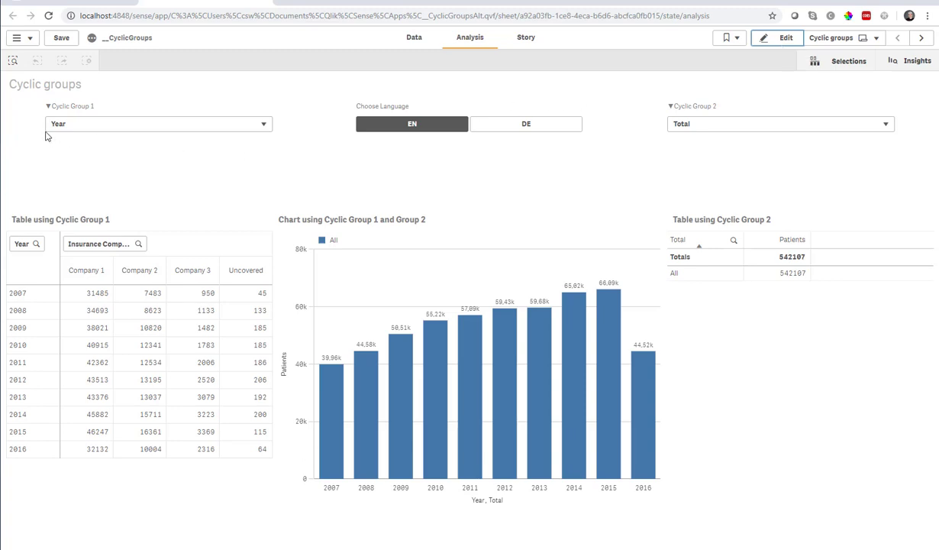
left_click(262, 125)
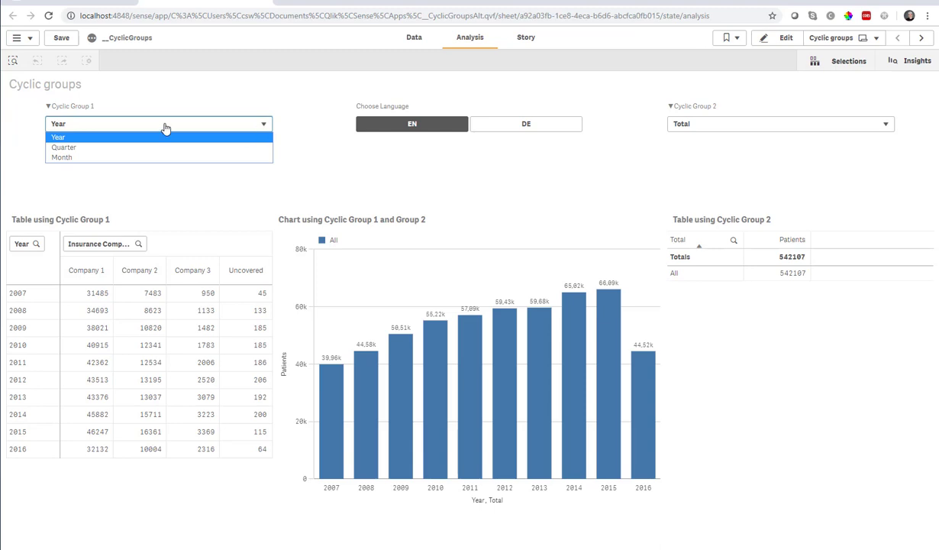
left_click(93, 149)
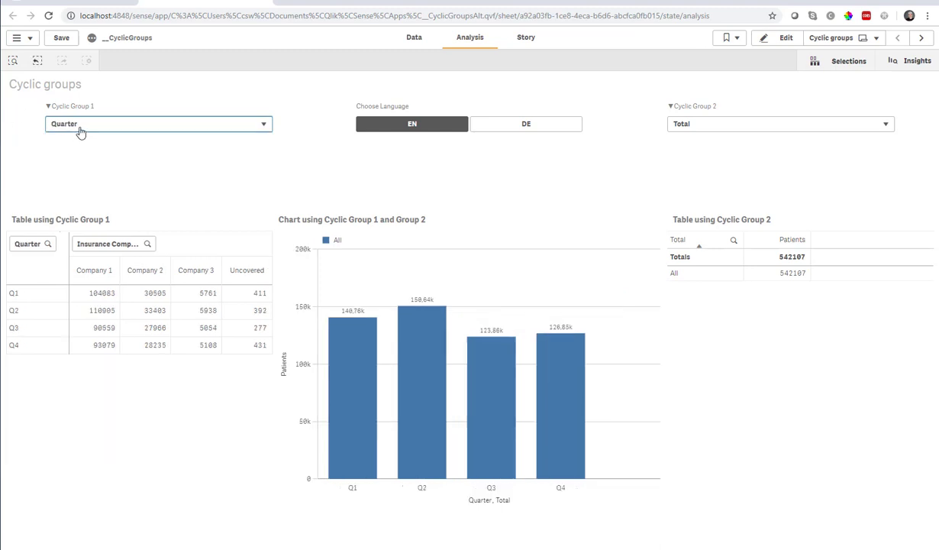
left_click(80, 132)
left_click(67, 162)
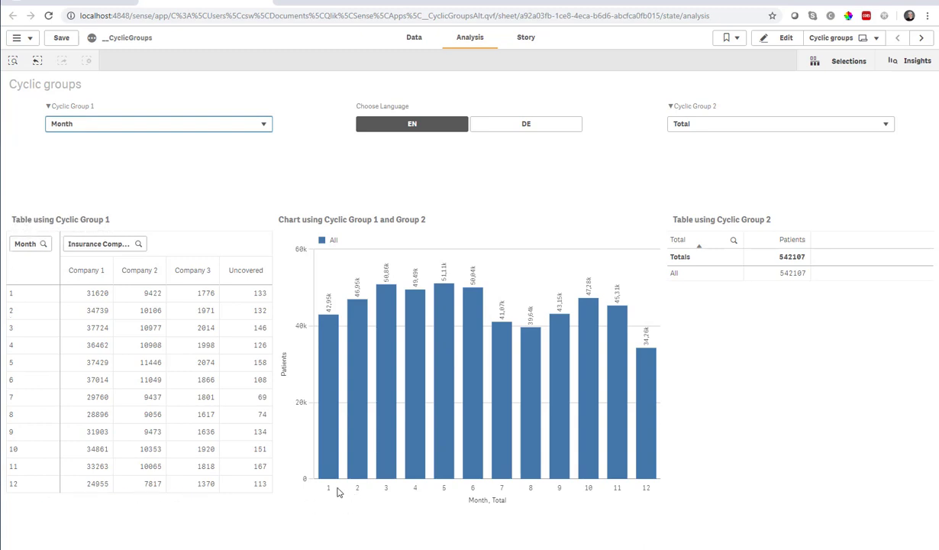
left_click(95, 127)
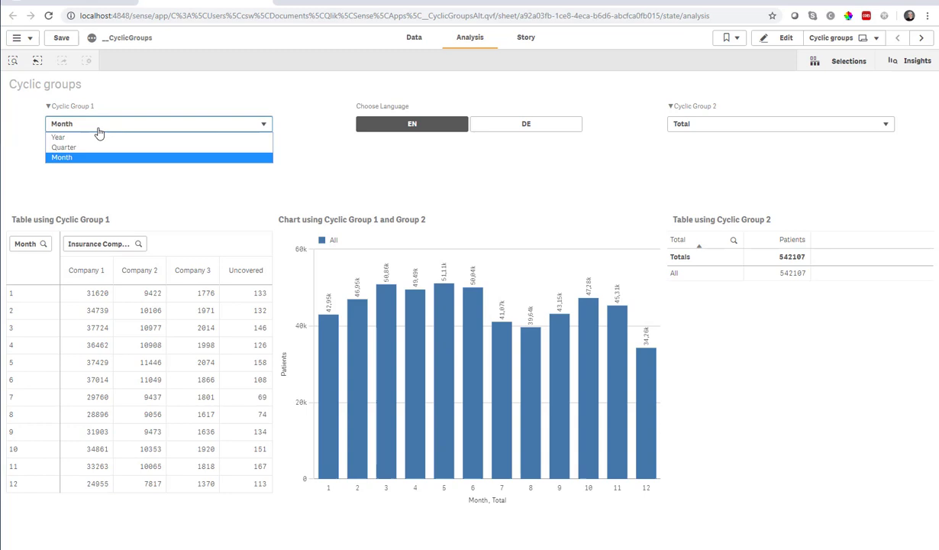
left_click(90, 147)
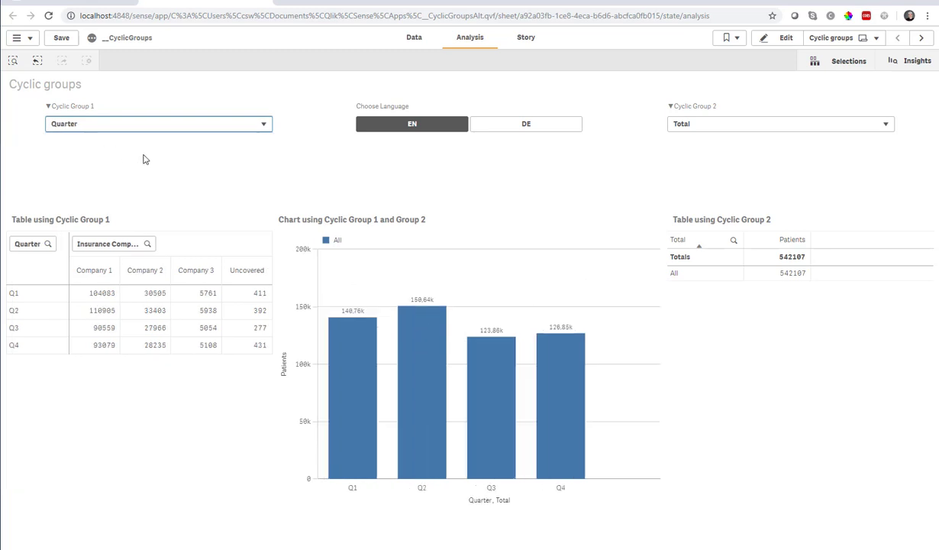
mouse_move(540, 483)
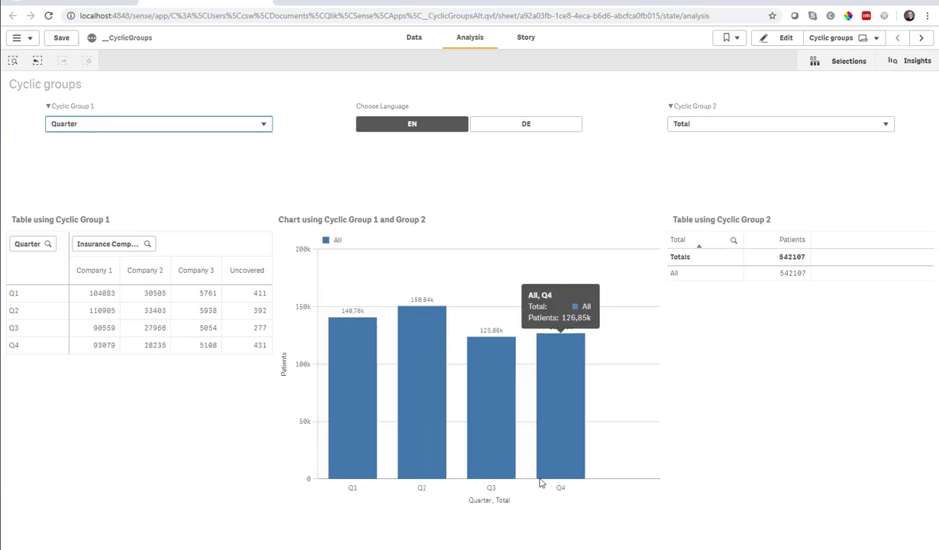
Step: Set Cyclic Group 2 to per insurance, then toggle the language to DE and back to EN
left_click(729, 125)
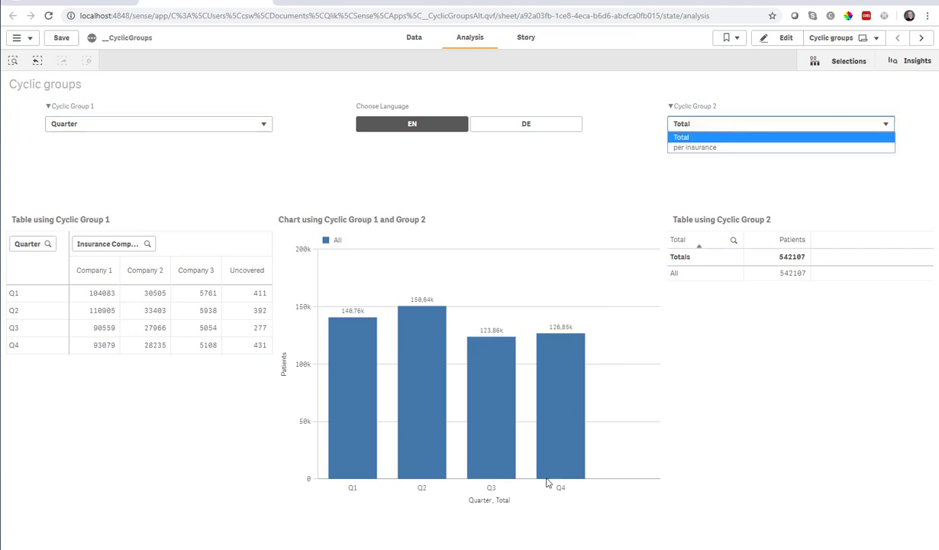
left_click(704, 148)
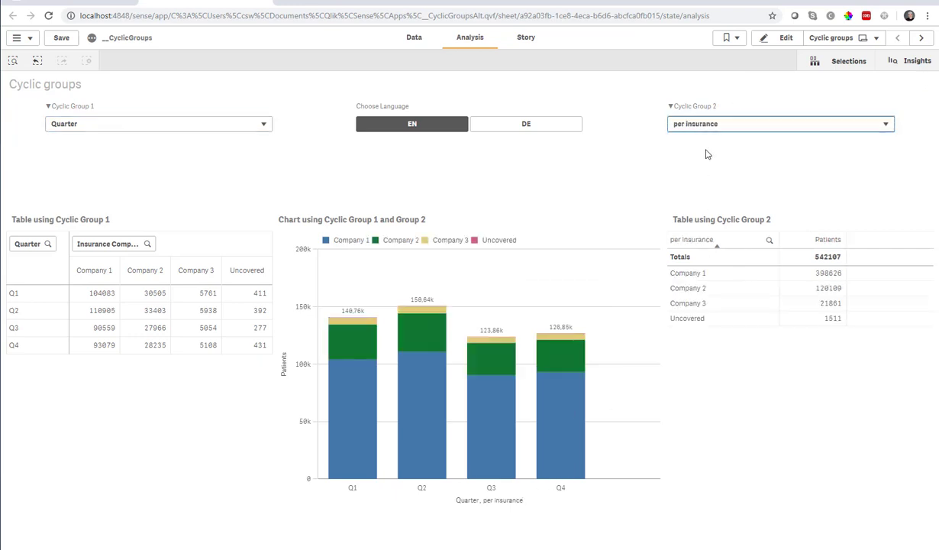
left_click(524, 127)
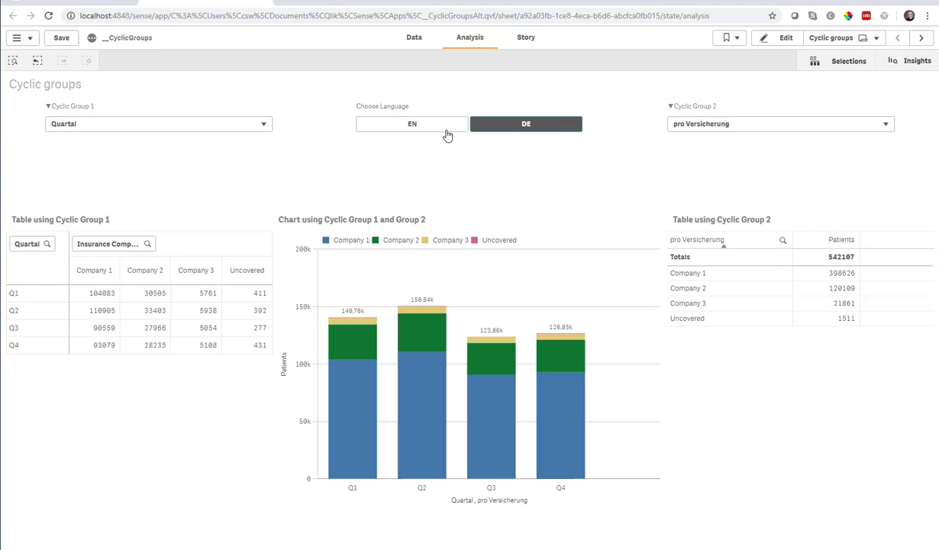
left_click(416, 131)
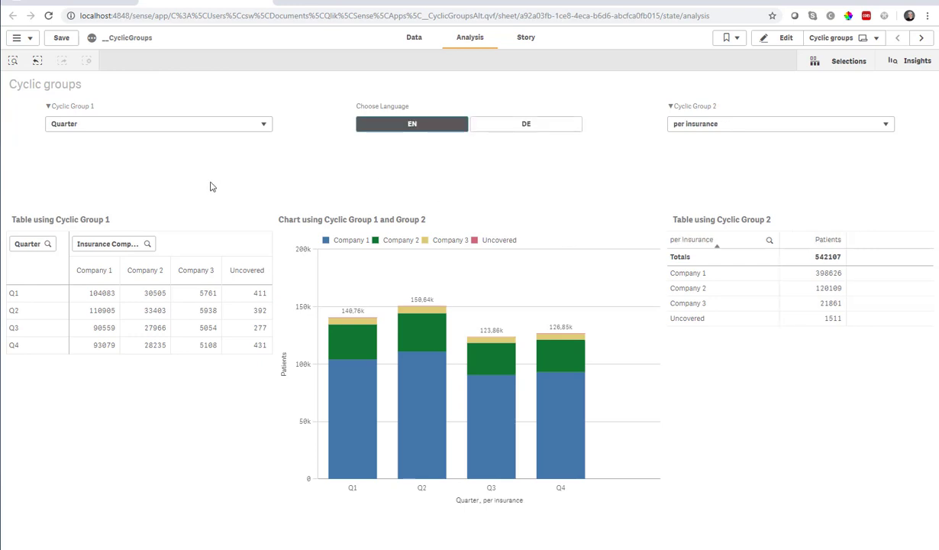
Step: In edit mode, drop the CyclicGroup1 and CyclicGroup2 master visualizations onto the sheet, then undo them
left_click(780, 38)
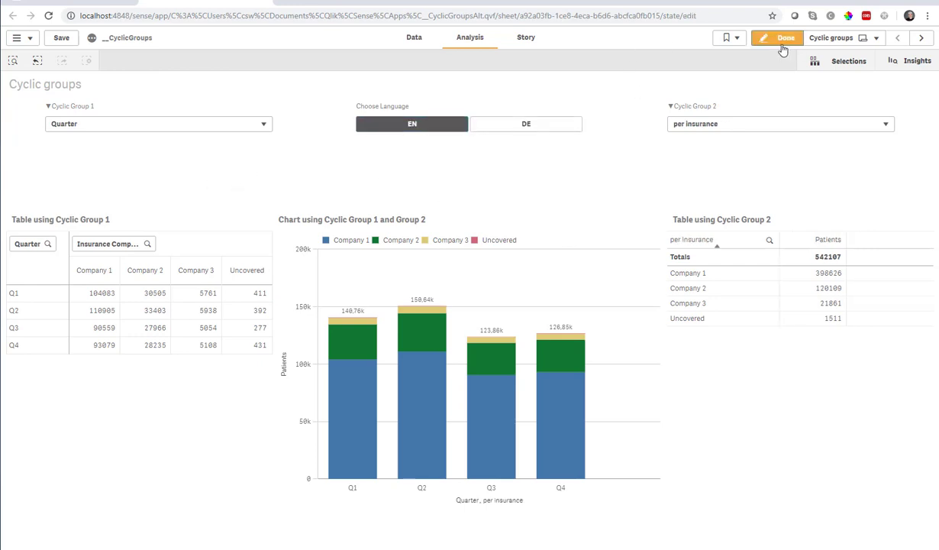
left_click(36, 115)
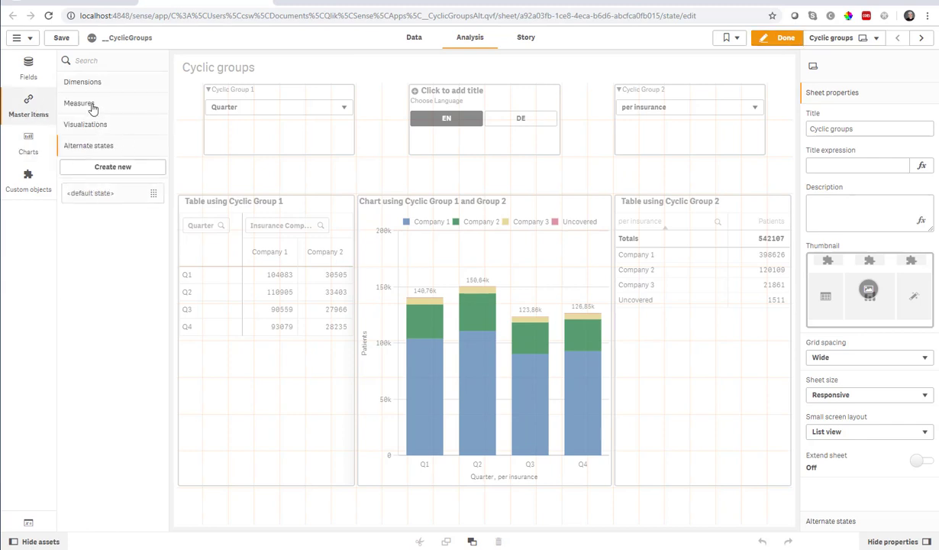
left_click(101, 128)
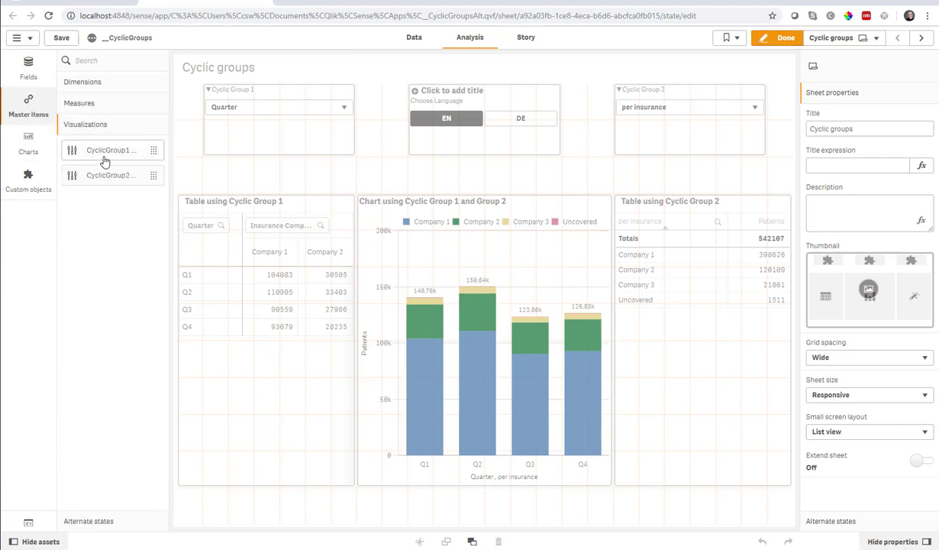
left_click_drag(76, 153, 264, 184)
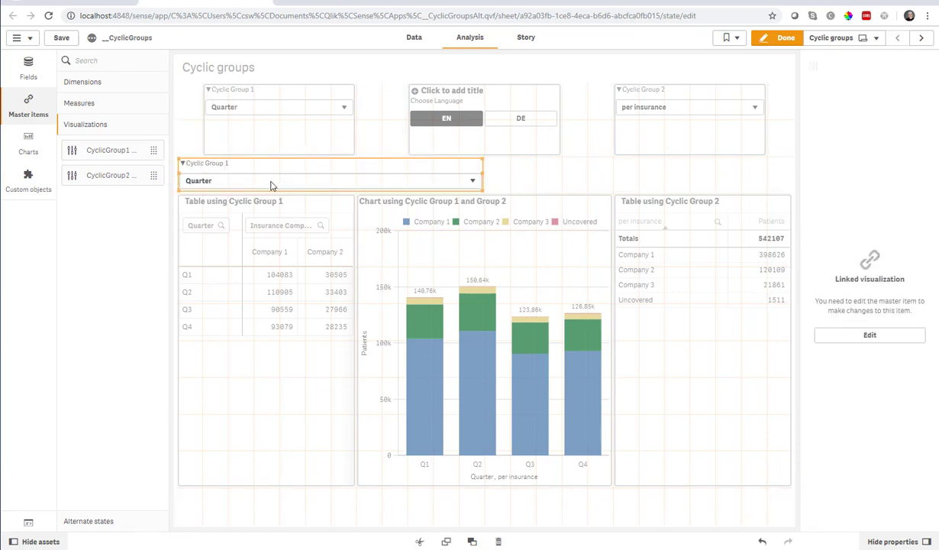
left_click_drag(118, 174, 655, 180)
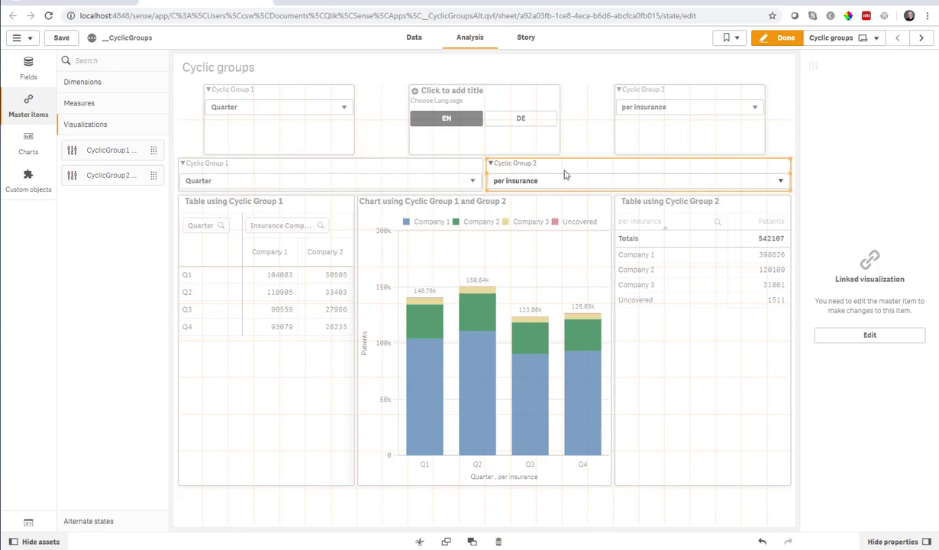
key("ctrl+z")
key("ctrl+z")
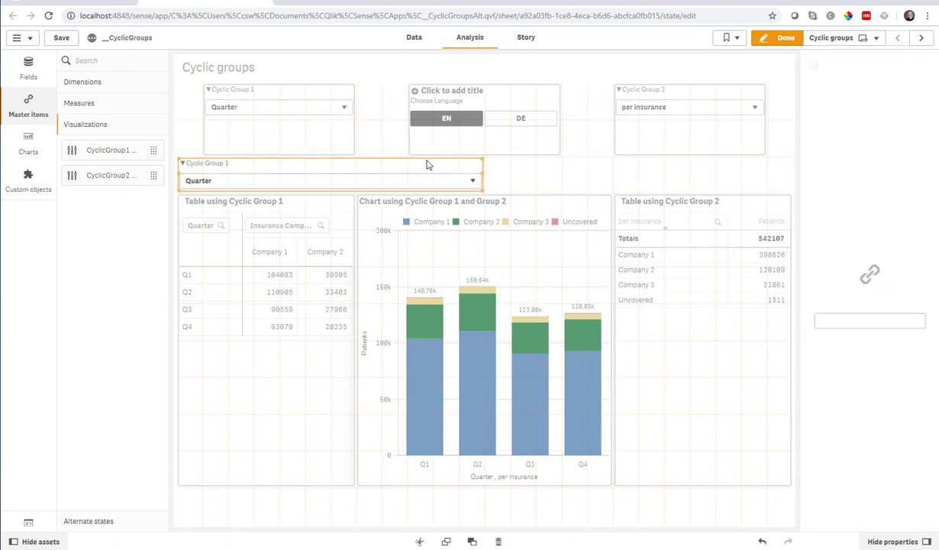
Step: Add a CyclicGroup1 table, set Cyclic Group 1 to Month, then delete the extra table
left_click(90, 83)
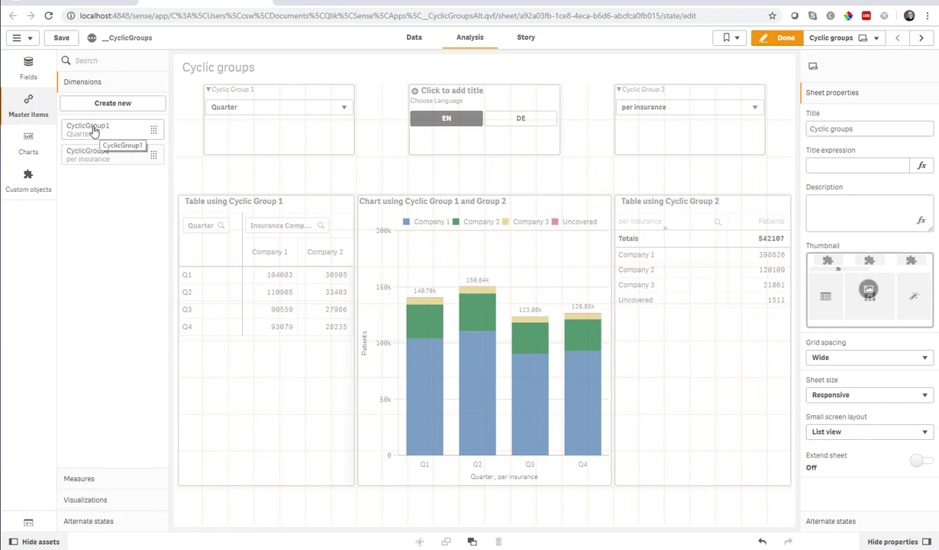
left_click_drag(93, 131, 692, 478)
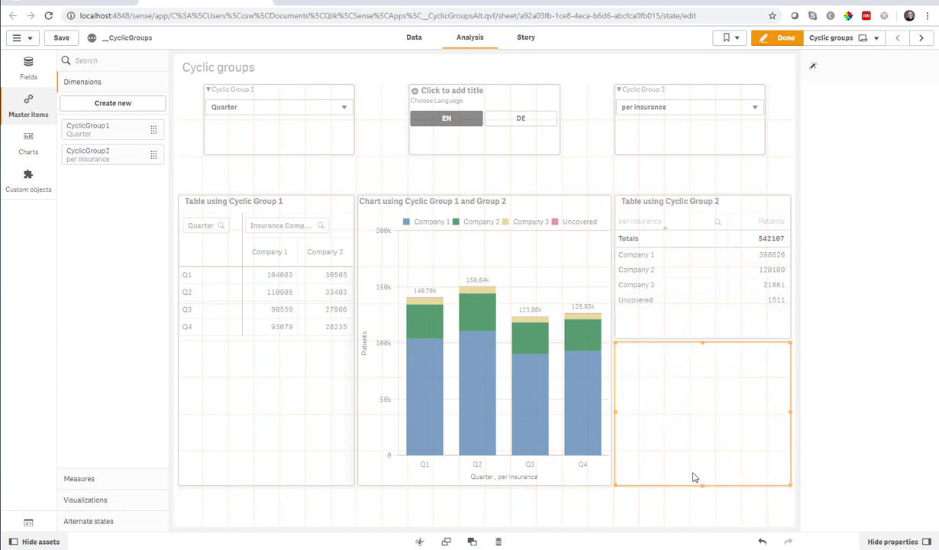
left_click(784, 39)
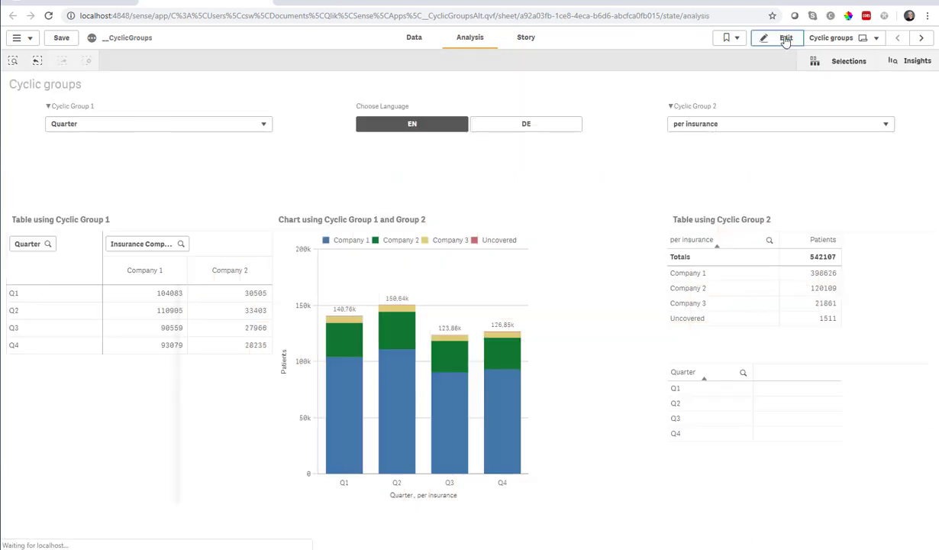
left_click(130, 126)
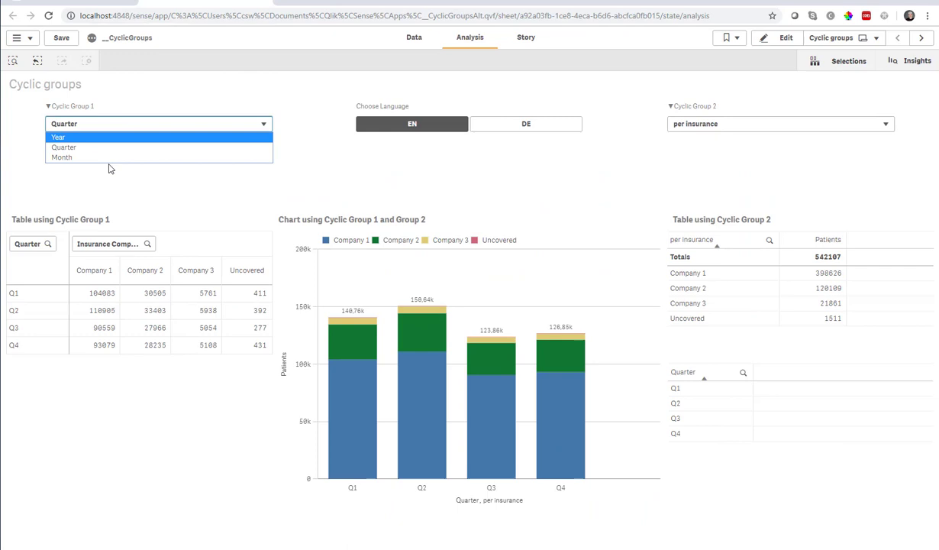
left_click(84, 157)
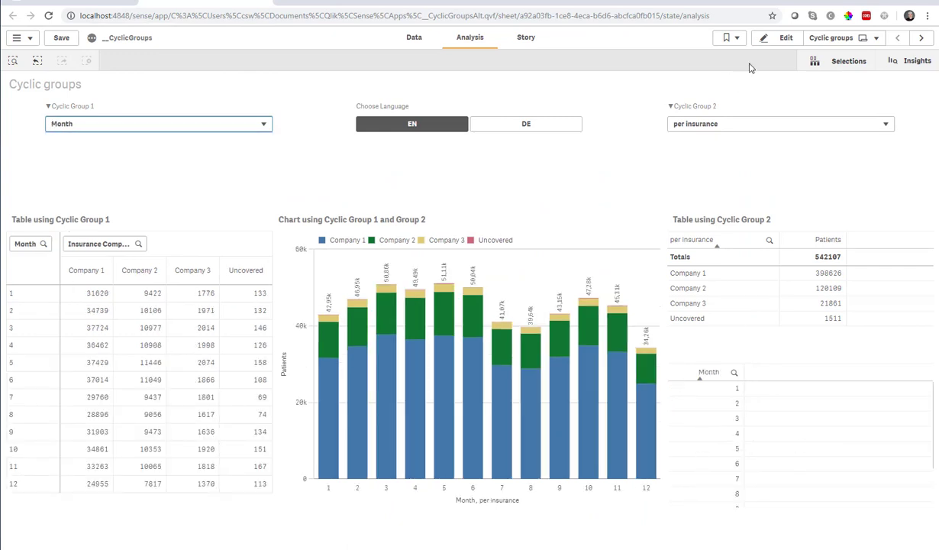
left_click(781, 37)
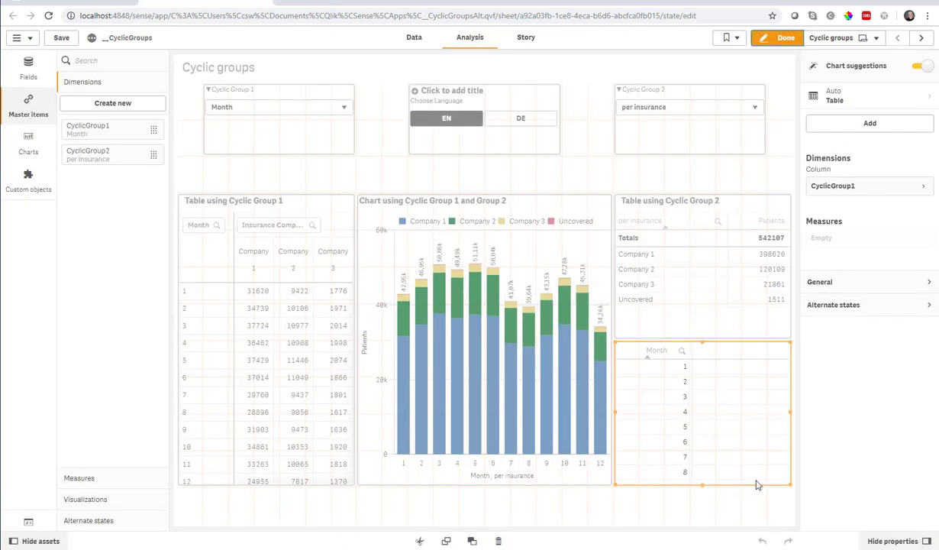
key("Delete")
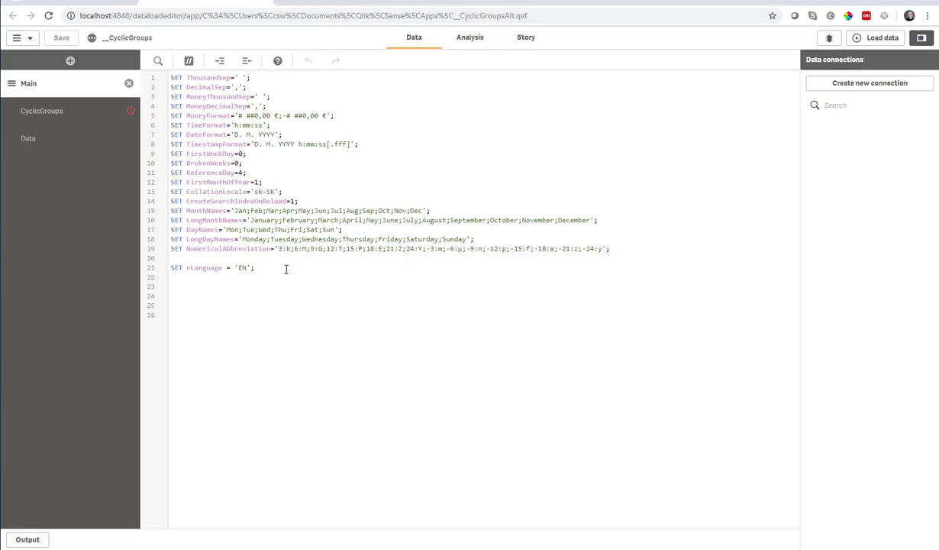
Step: Open the CyclicGroups script section and review the group 1 definition lines and group number
left_click(75, 121)
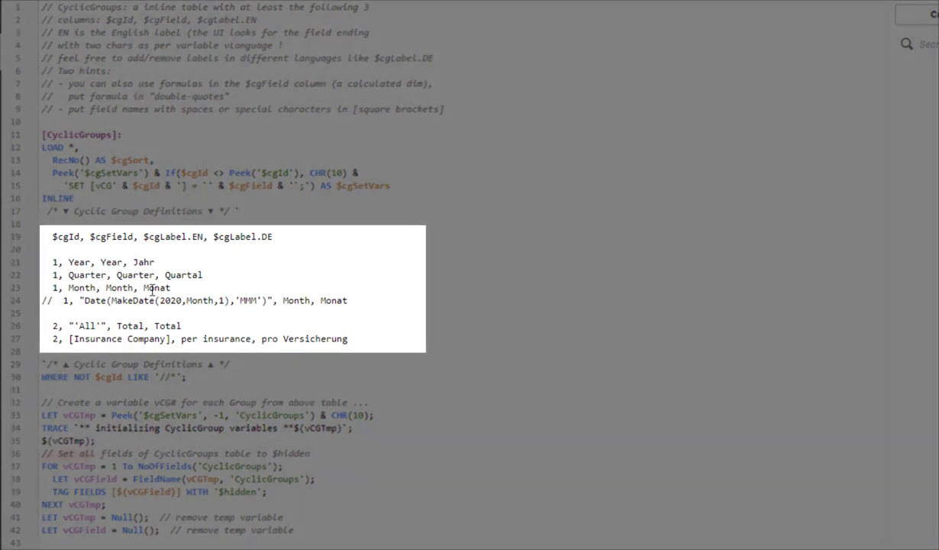
left_click_drag(48, 234, 421, 290)
left_click(100, 262)
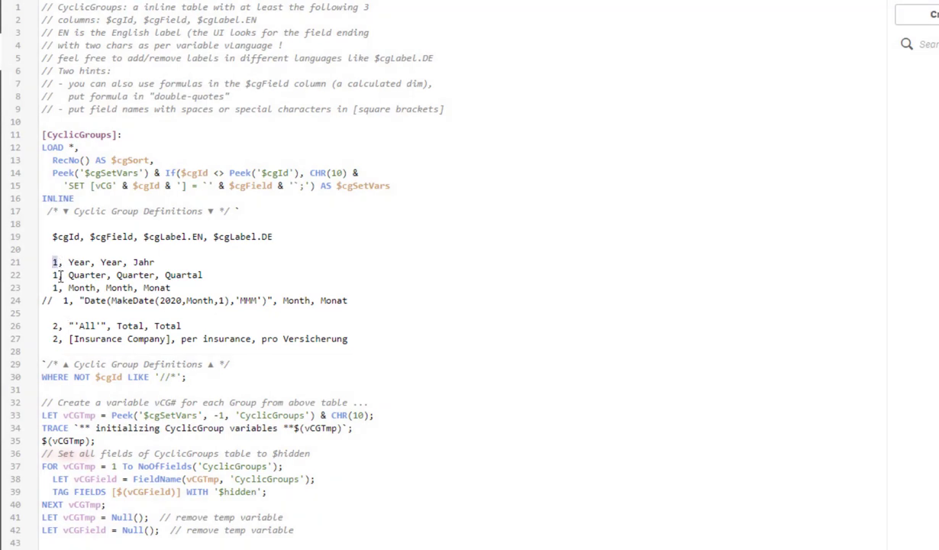
left_click(54, 277)
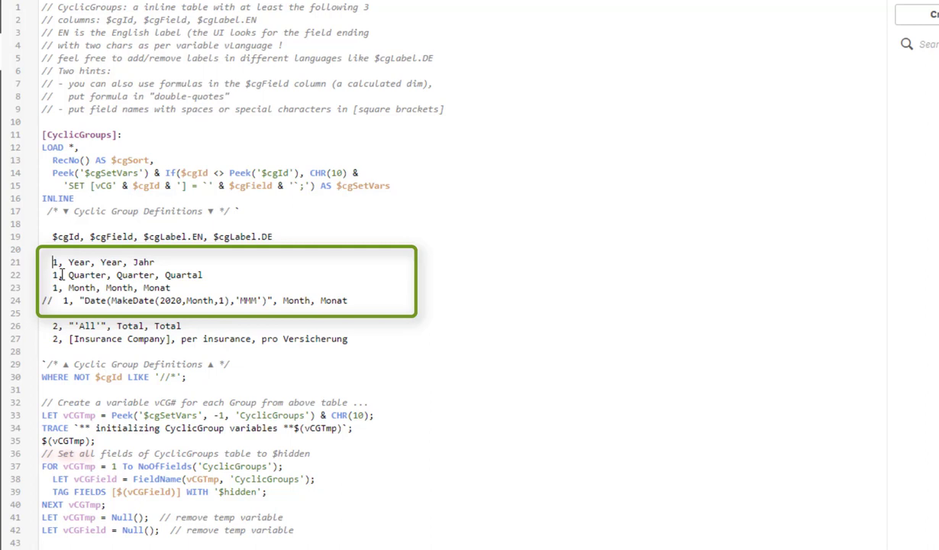
left_click(61, 275)
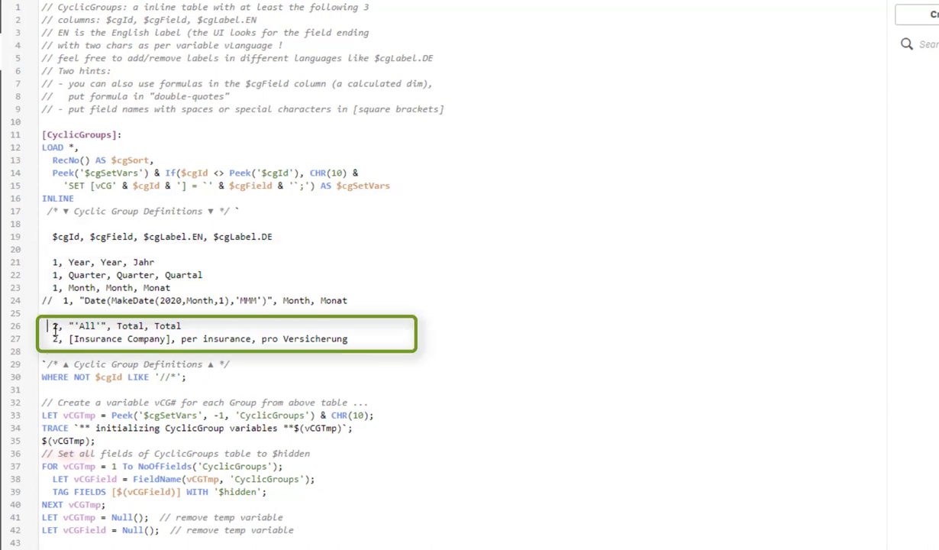
Step: Walk through group 2's 'All' and [Insurance Company] entries, the Quartal label, and variable code on lines 32–42
left_click_drag(46, 325, 383, 340)
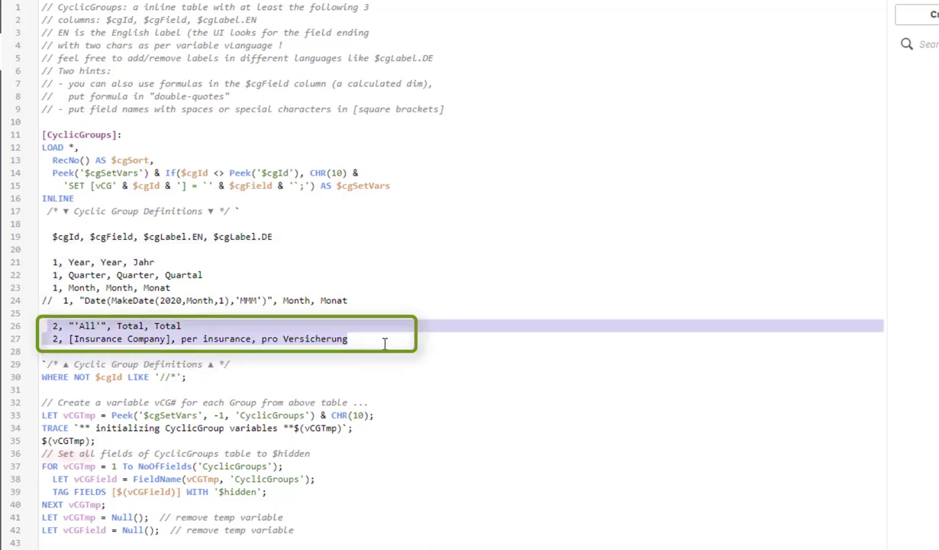
left_click(77, 262)
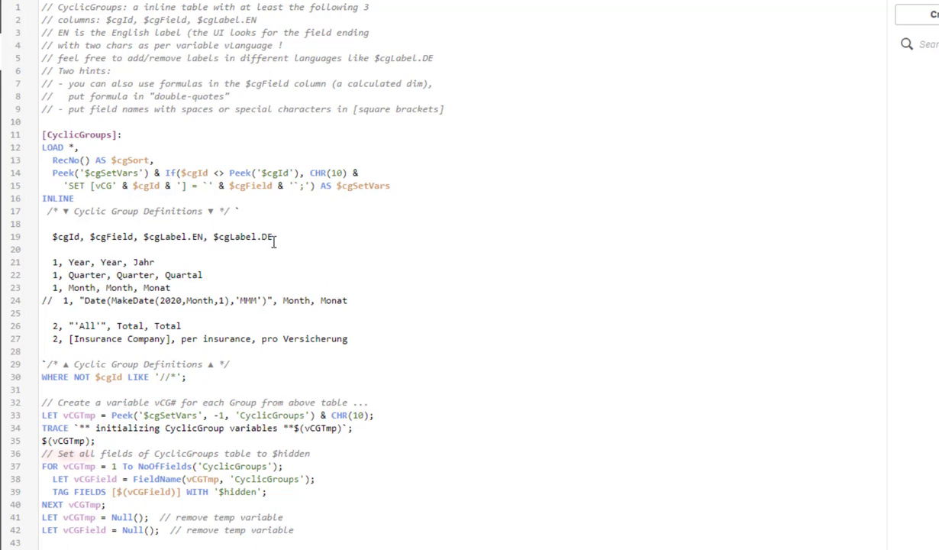
left_click(185, 276)
left_click_drag(74, 325, 97, 325)
left_click(71, 326)
mouse_move(70, 338)
left_mouse_down()
mouse_move(174, 338)
mouse_move(71, 343)
left_mouse_up()
left_click(125, 341)
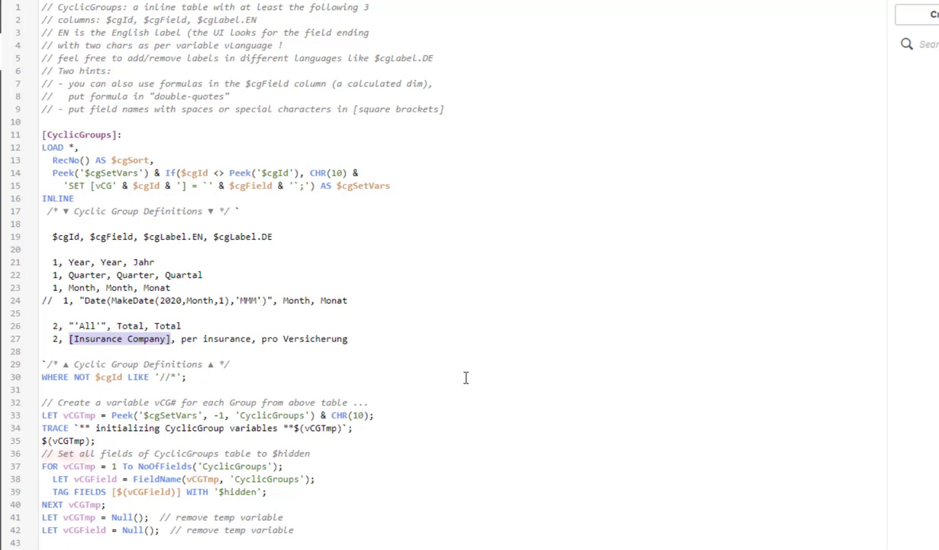
left_click_drag(336, 530, 42, 394)
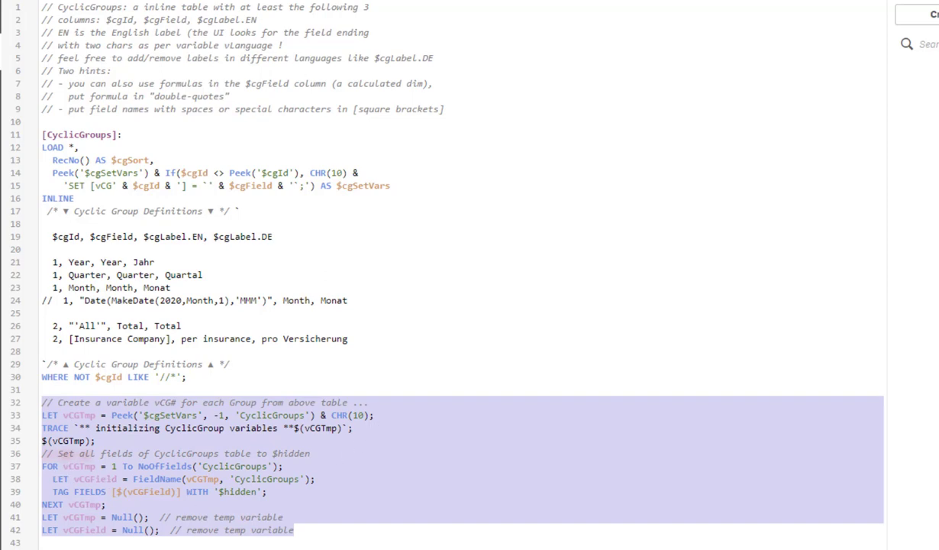
Step: Back on the sheet, inspect vCG1 in the Variables list, close it, and select the Cyclic Group 1 filter
left_click(471, 40)
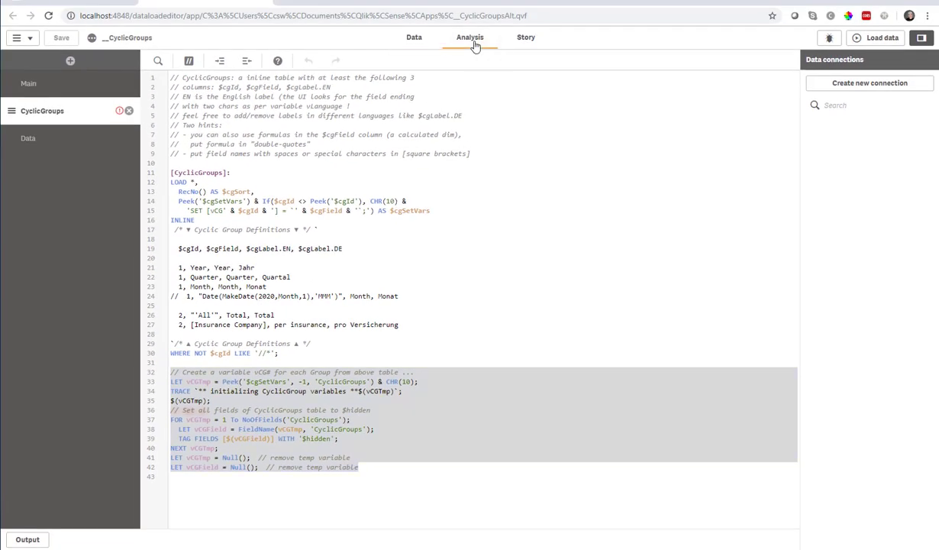
left_click(29, 522)
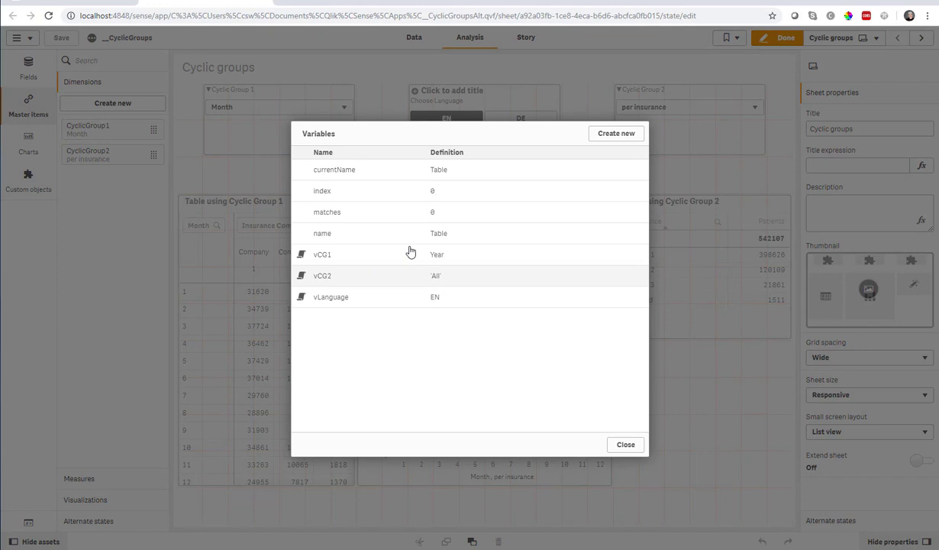
left_click(342, 260)
left_click(454, 260)
left_click(624, 447)
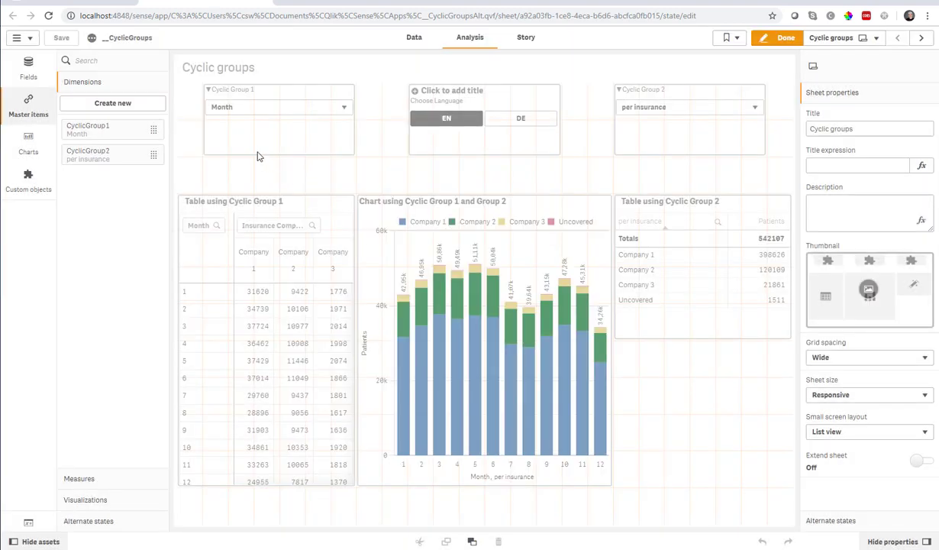
left_click(278, 152)
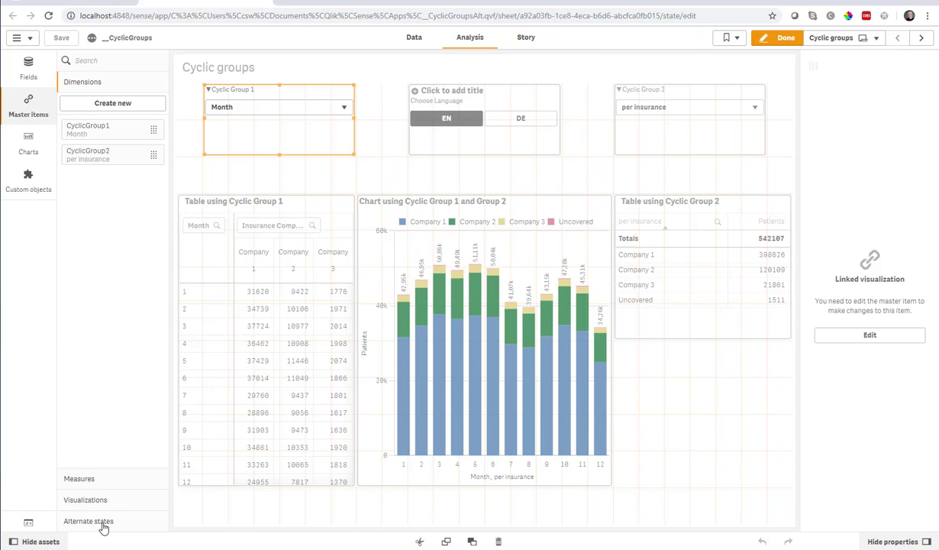
Step: Edit the linked CyclicGroup1 selector and expand its Appearance, Variable and Values settings
left_click(86, 499)
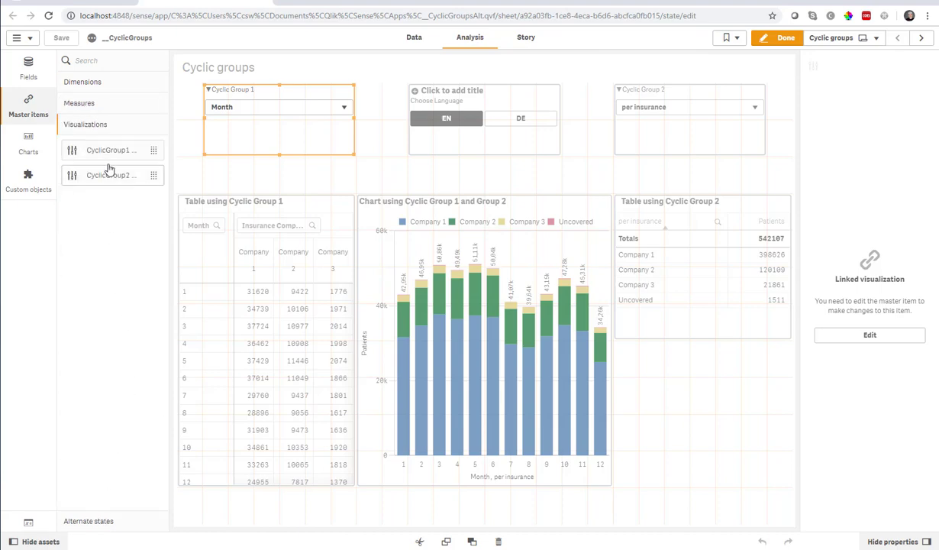
left_click_drag(105, 152, 280, 236)
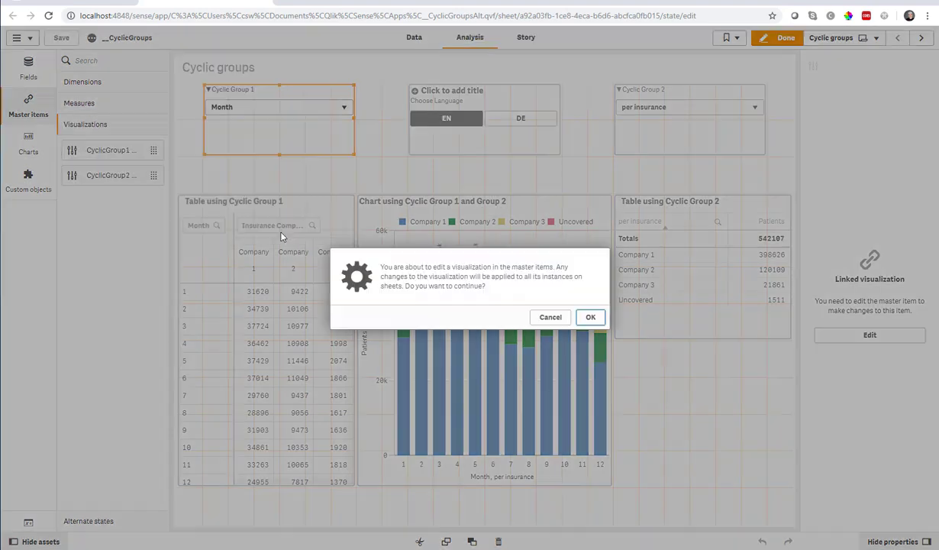
left_click(592, 318)
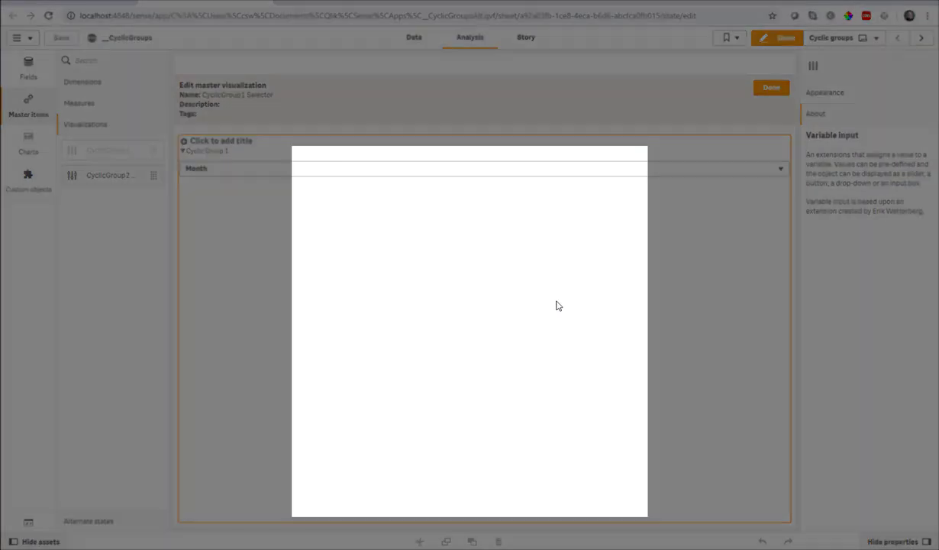
left_click(836, 98)
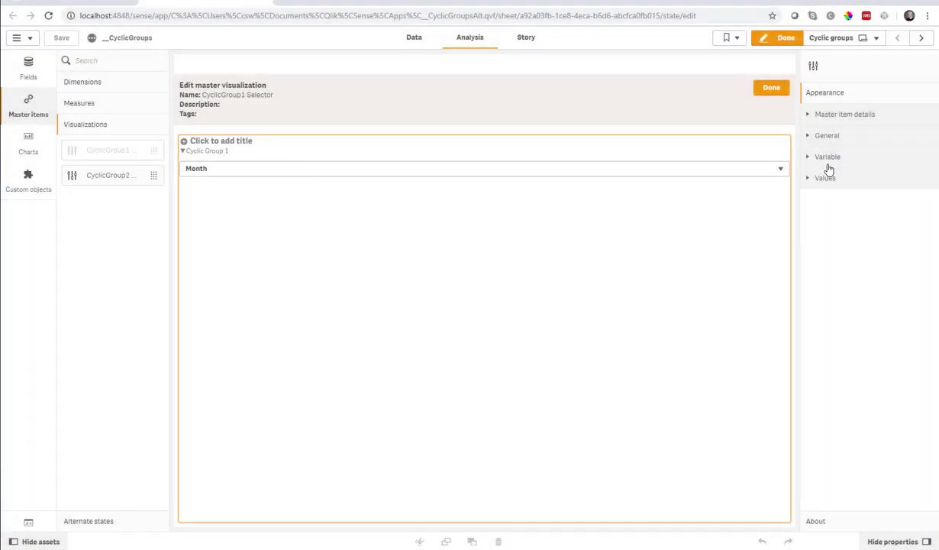
left_click(829, 160)
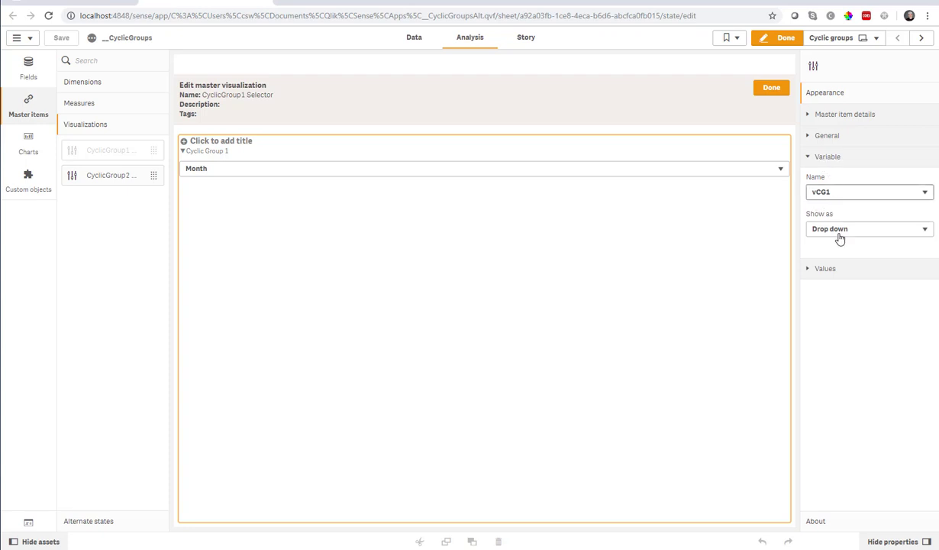
left_click(819, 274)
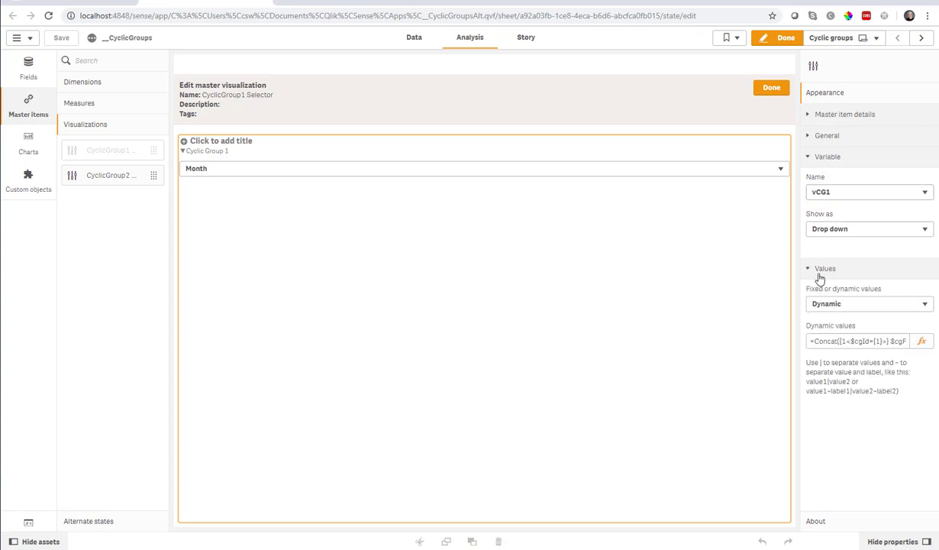
Step: Inspect the dynamic Concat values expression using vLanguage, then finish editing the master visualization
left_click(922, 341)
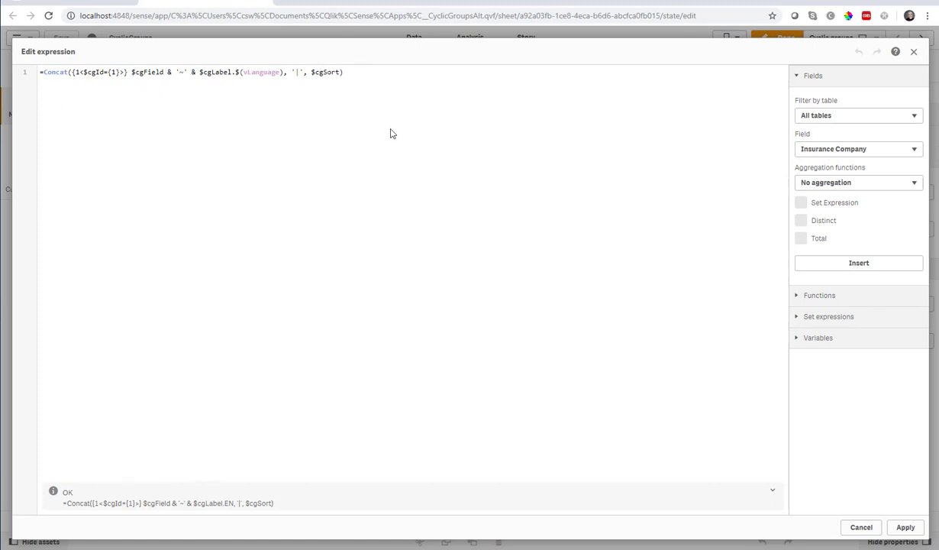
double_click(245, 72)
left_click(310, 147)
left_click(860, 529)
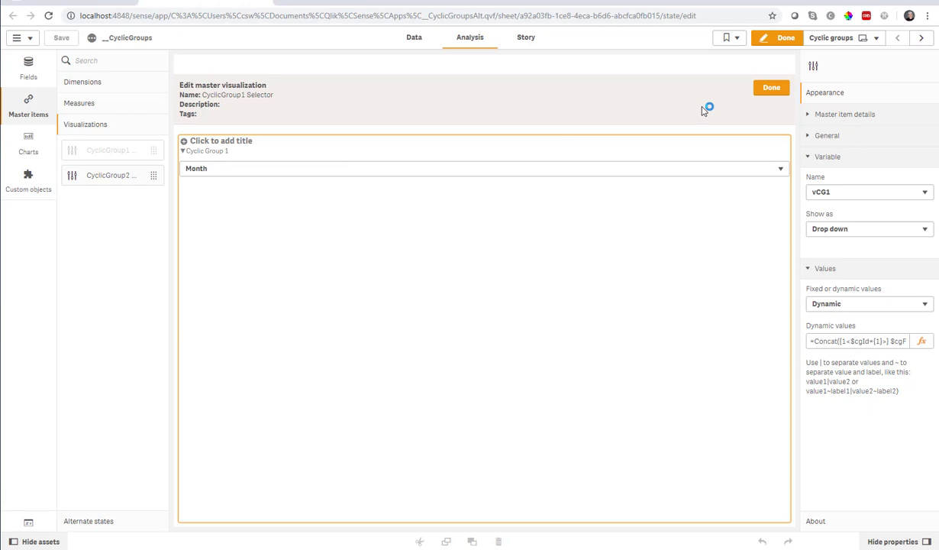
left_click(770, 88)
left_click(85, 82)
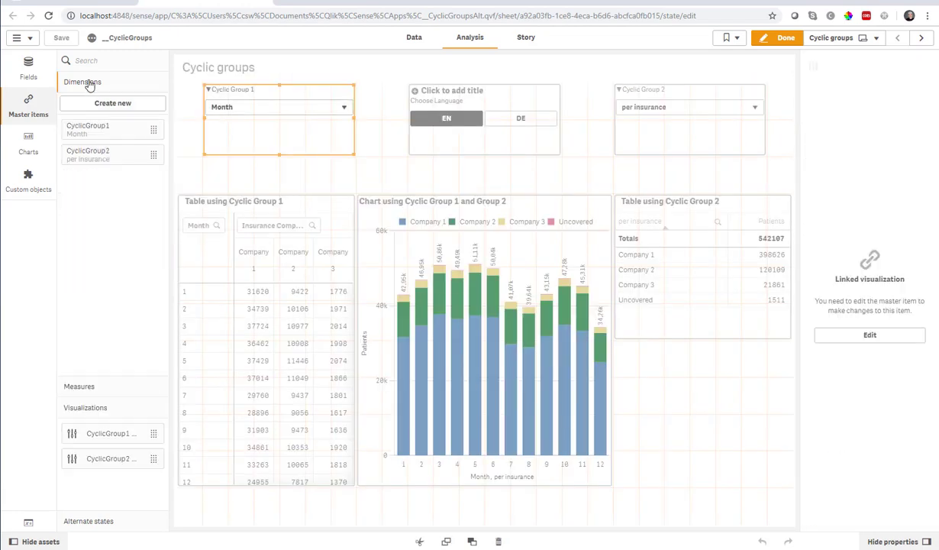
left_click(84, 131)
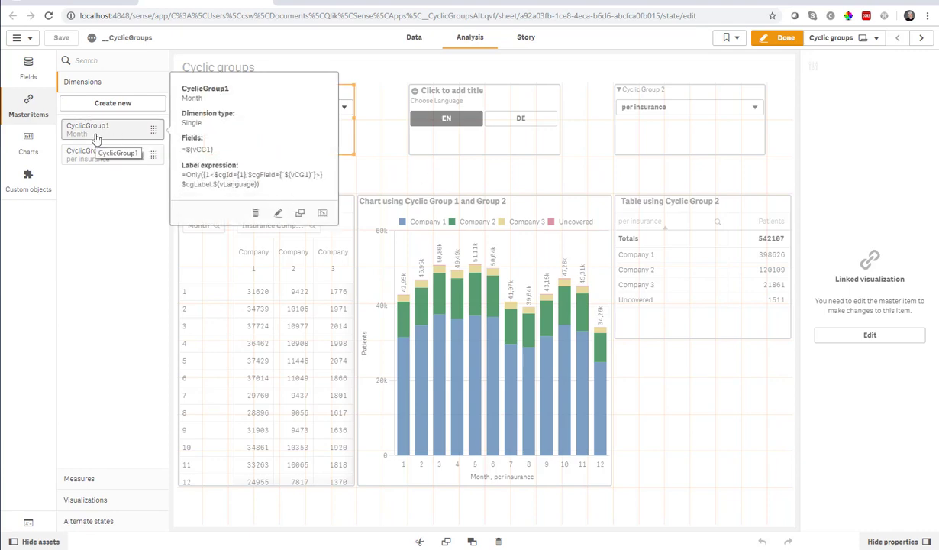
left_click(278, 213)
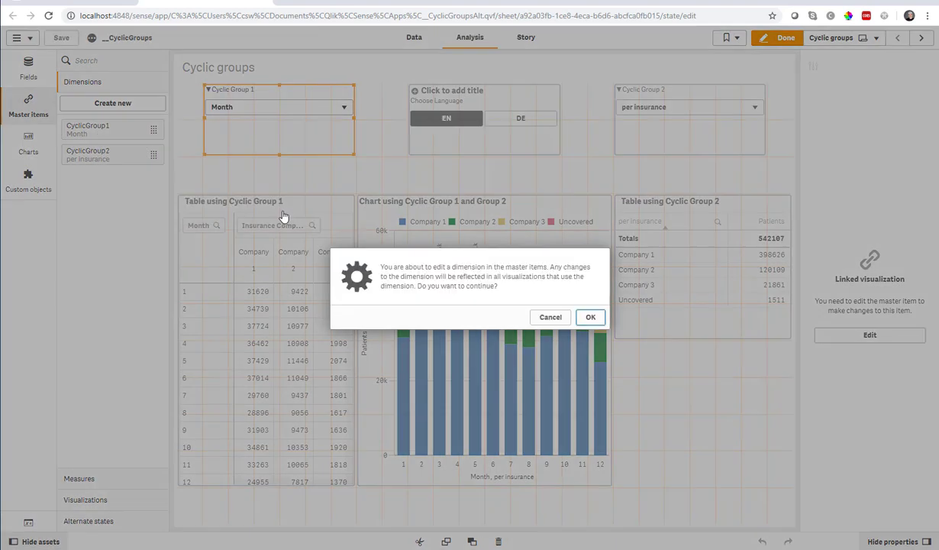
left_click(590, 317)
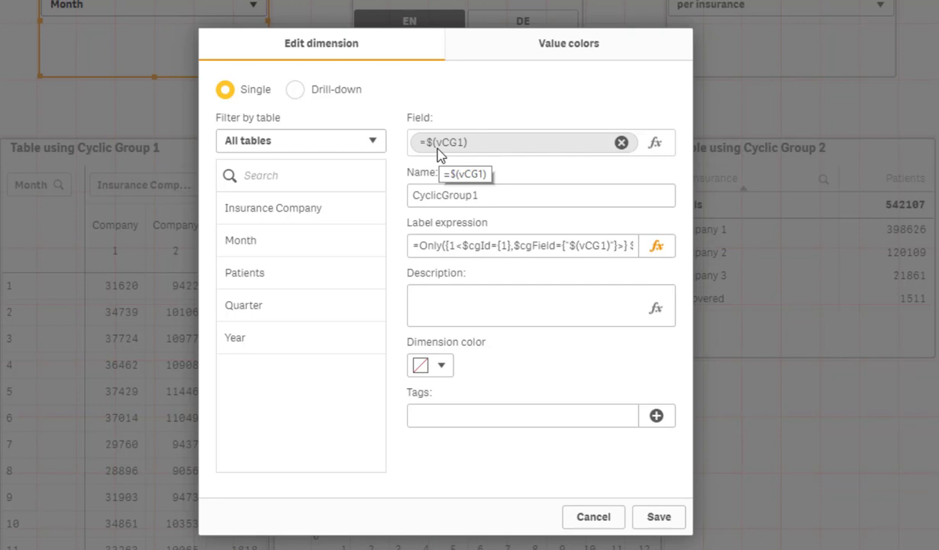
left_click(481, 246)
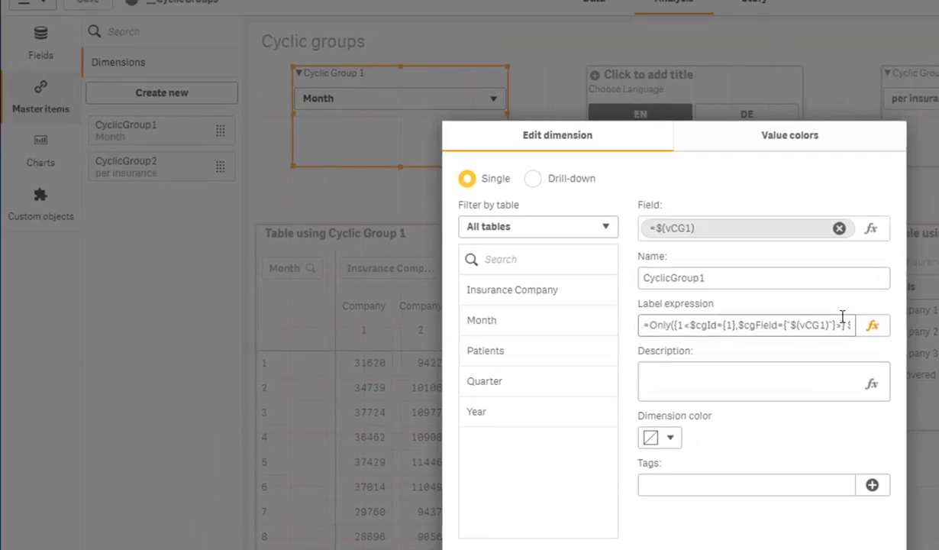
left_click(873, 328)
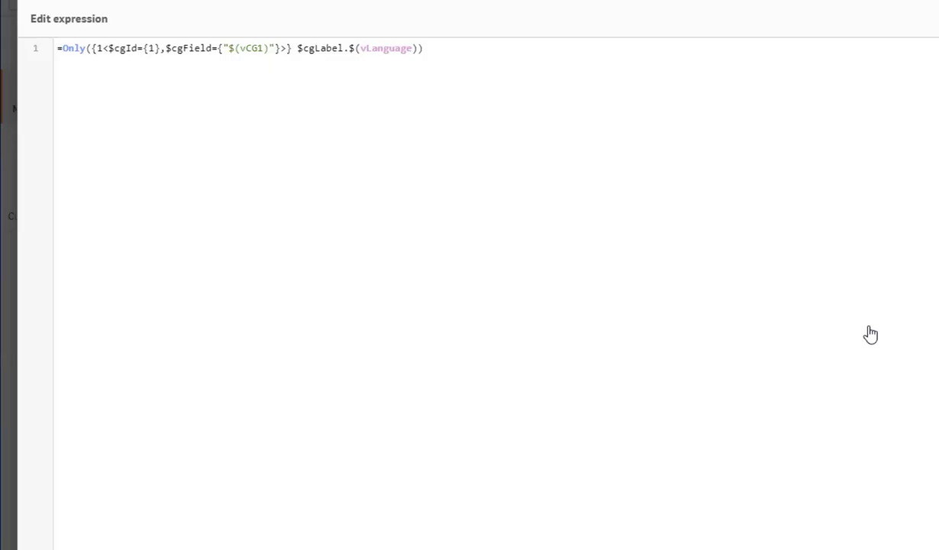
key("ctrl+a")
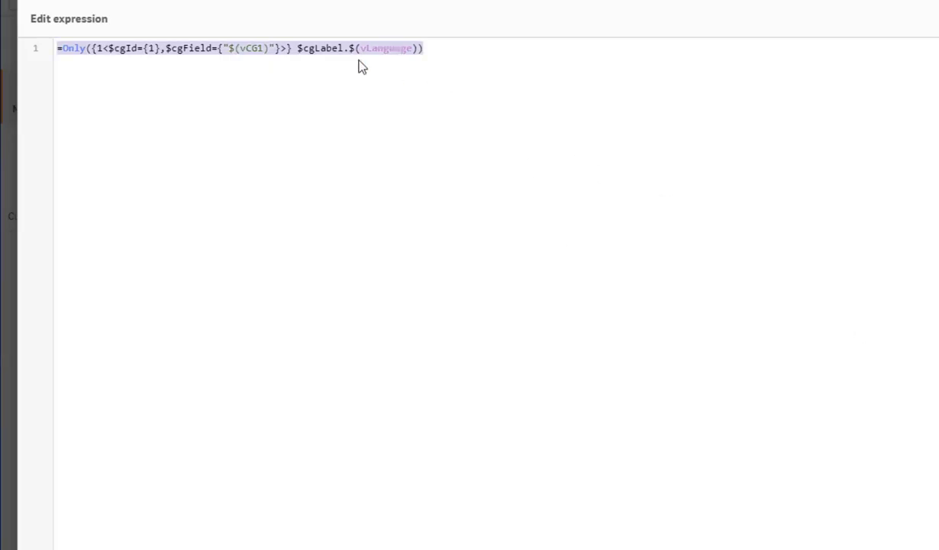
left_click(363, 49)
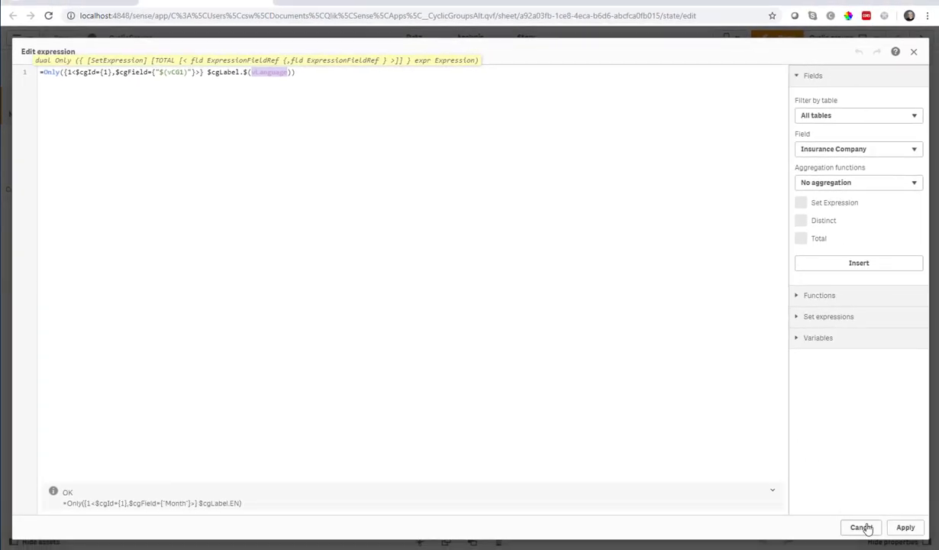
left_click(863, 527)
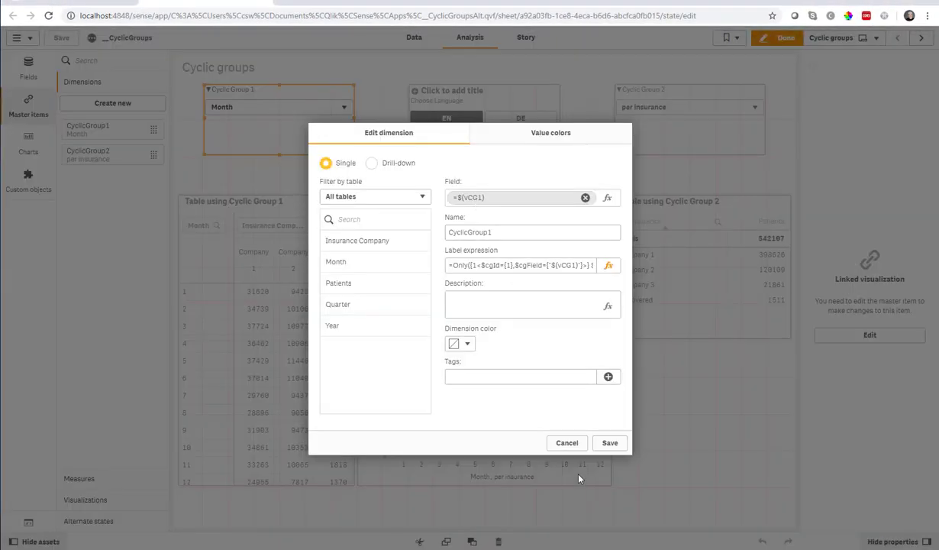
left_click(566, 444)
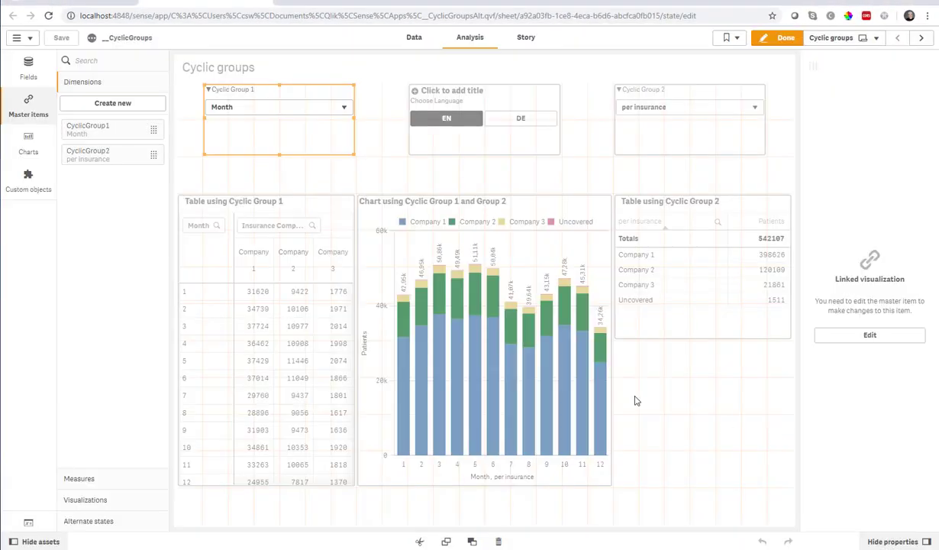
left_click(783, 41)
left_click(532, 133)
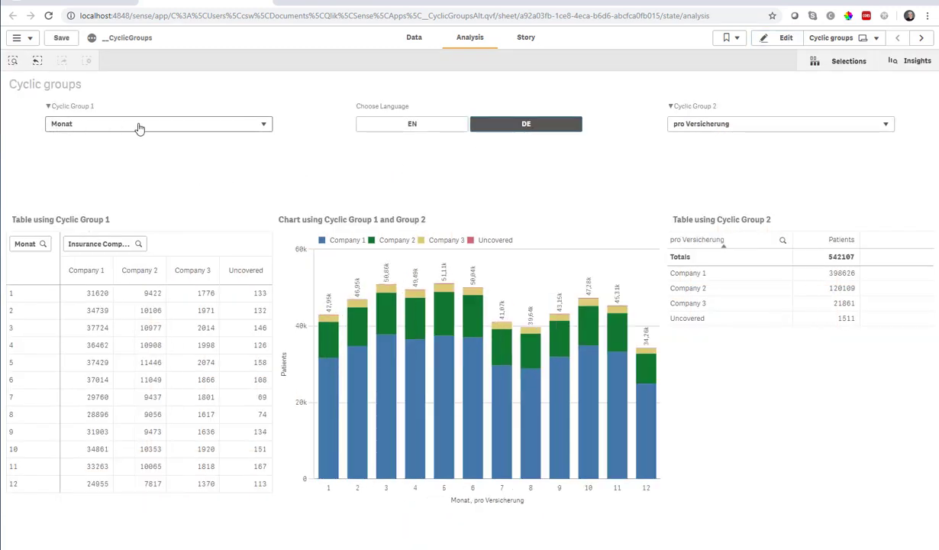
left_click(412, 125)
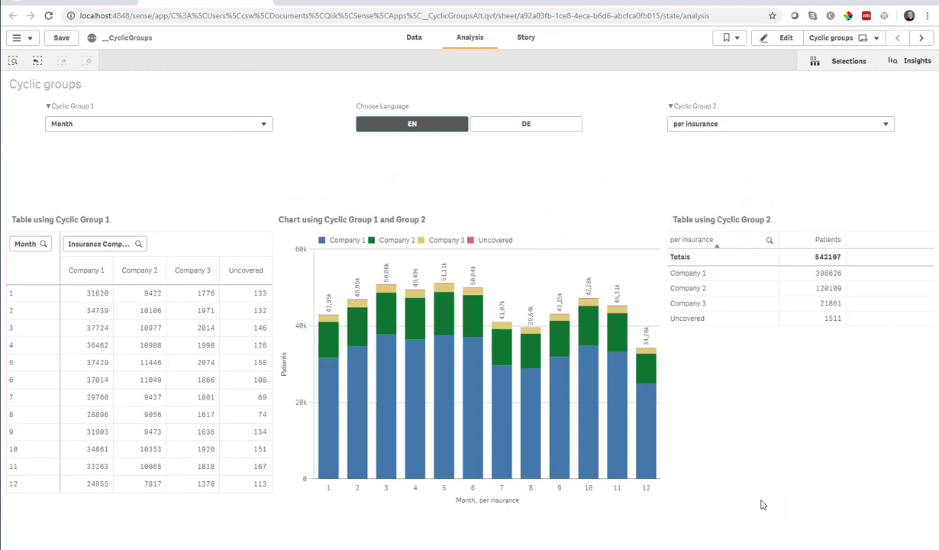
key("ctrl+e")
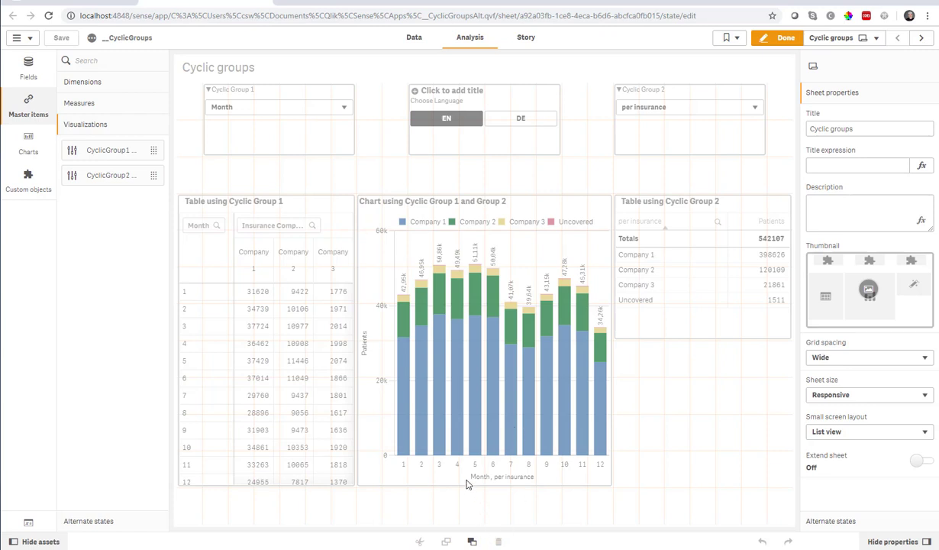
left_click(273, 134)
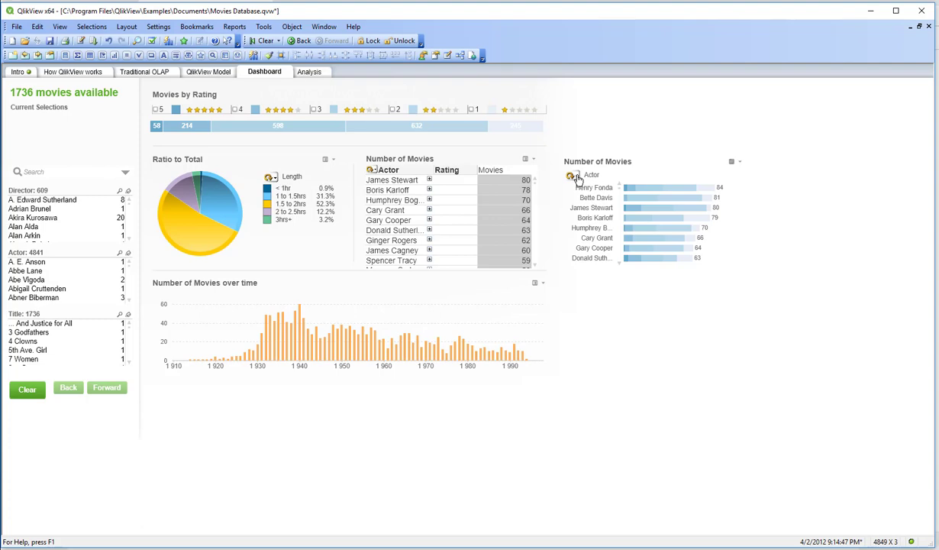
Step: Show the Actor/Director cycle group choices on the Number of Movies chart in QlikView
left_click(575, 177)
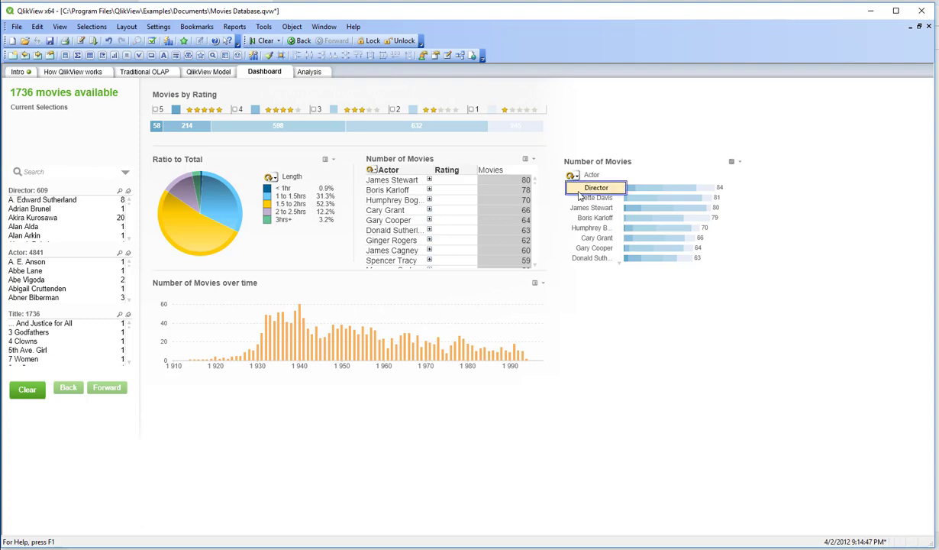